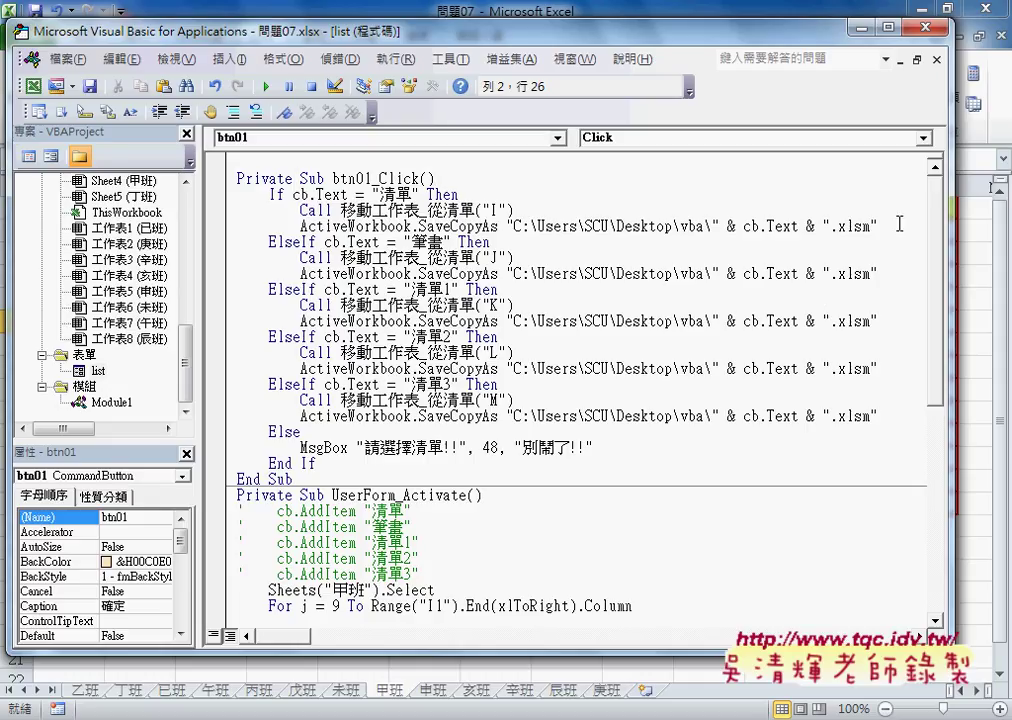
# Highlight the SaveCopyAs path string, then scroll down and select the 用Outlook郵寄 procedure code.
pyautogui.moveTo(878, 226); pyautogui.dragTo(507, 228)
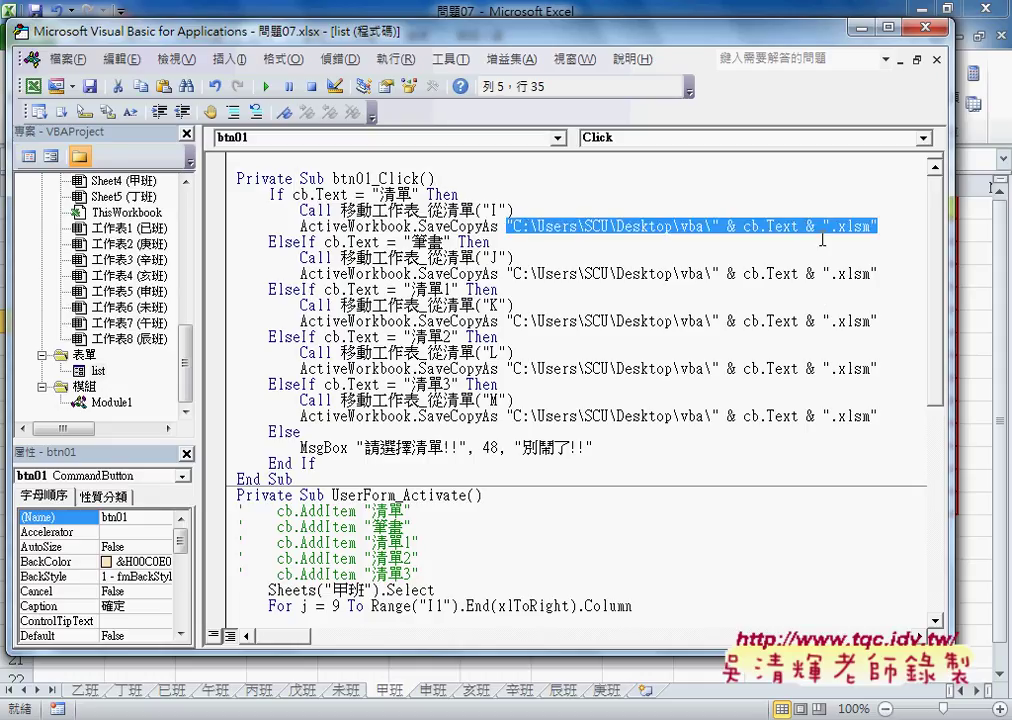
pyautogui.scroll(-4, 764, 372)
pyautogui.scroll(-3, 764, 372)
pyautogui.scroll(-2, 764, 372)
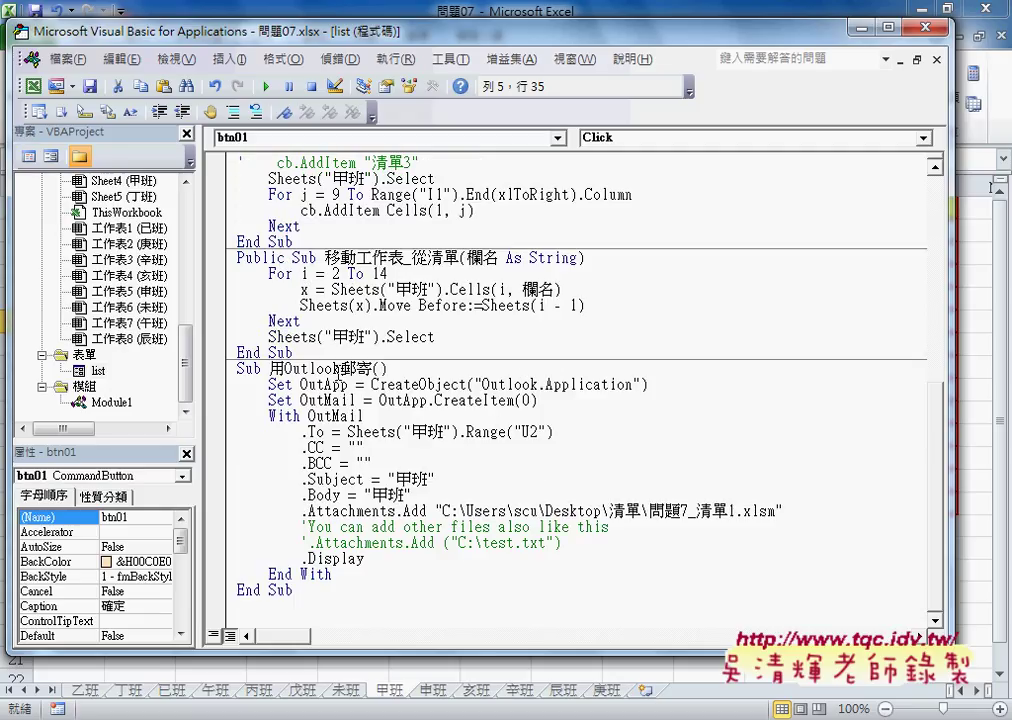
pyautogui.moveTo(237, 368)
pyautogui.mouseDown()
pyautogui.moveTo(341, 369)
pyautogui.moveTo(386, 583)
pyautogui.mouseUp()
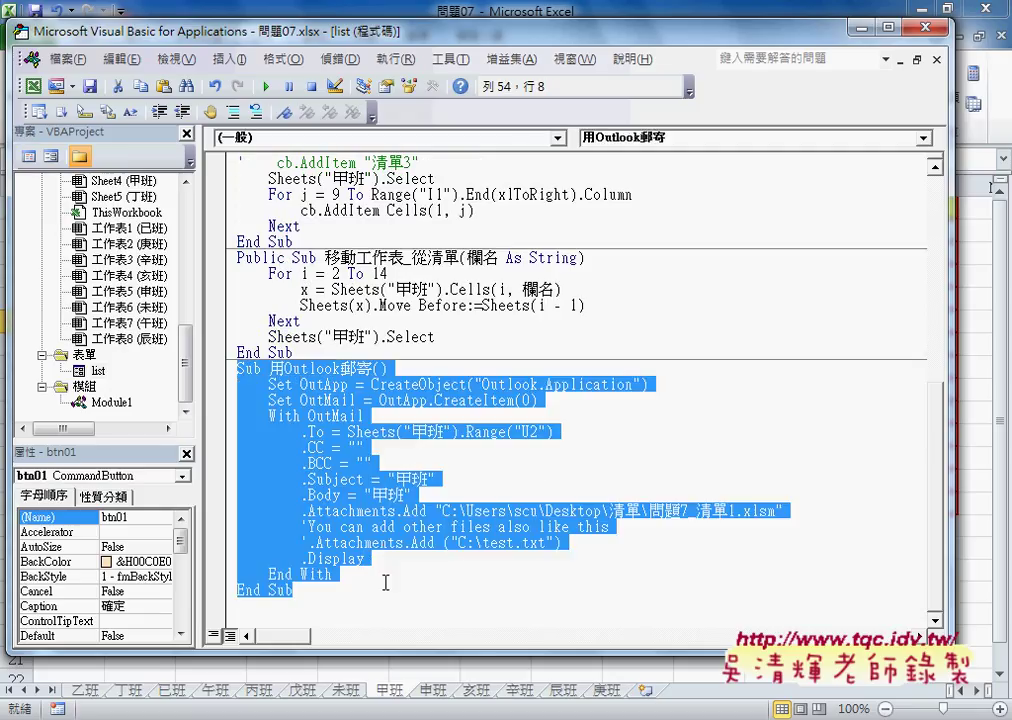
pyautogui.click(482, 447)
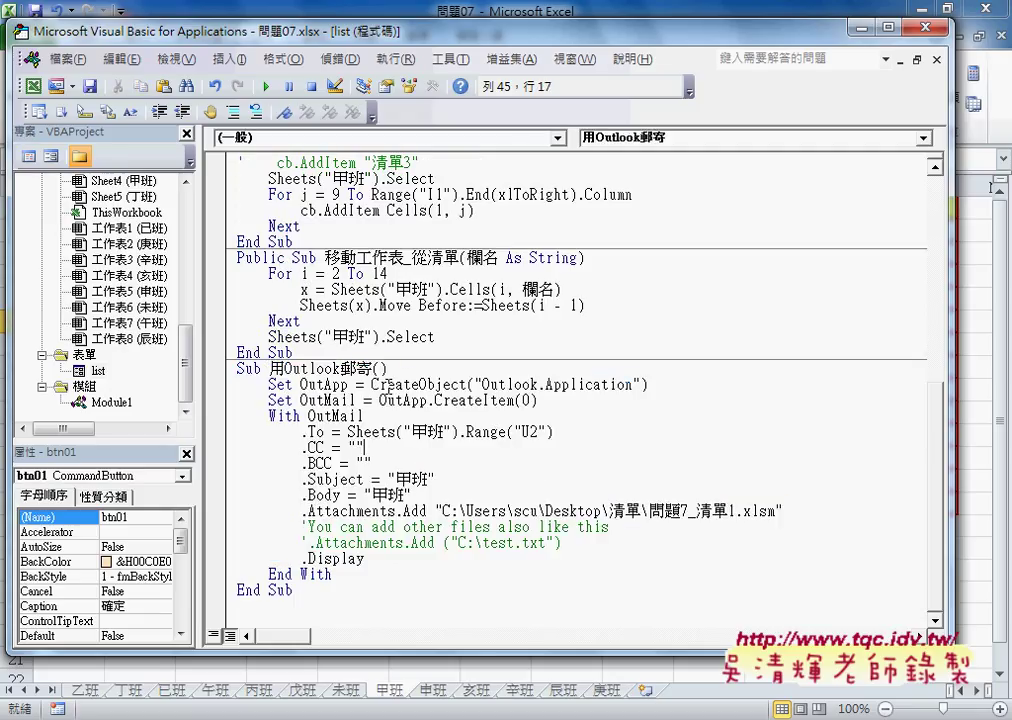
pyautogui.moveTo(371, 385); pyautogui.dragTo(466, 385)
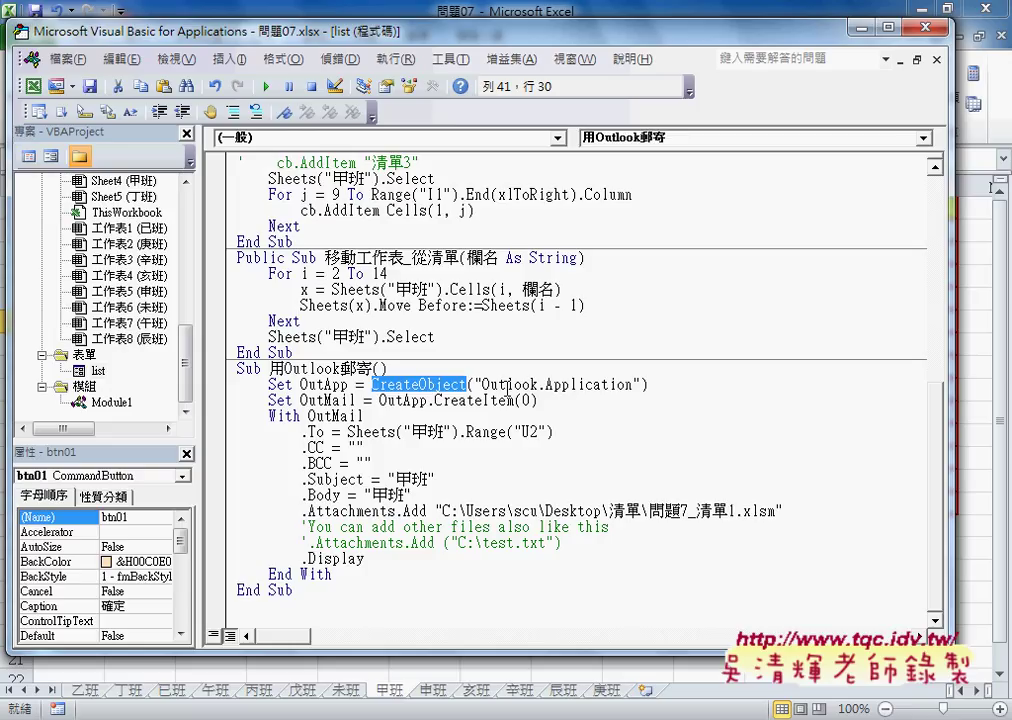
# Highlight CreateItem, OutMail and the .To recipient range, then switch back to the 甲班 worksheet with Alt+F11.
pyautogui.moveTo(435, 400); pyautogui.dragTo(525, 400)
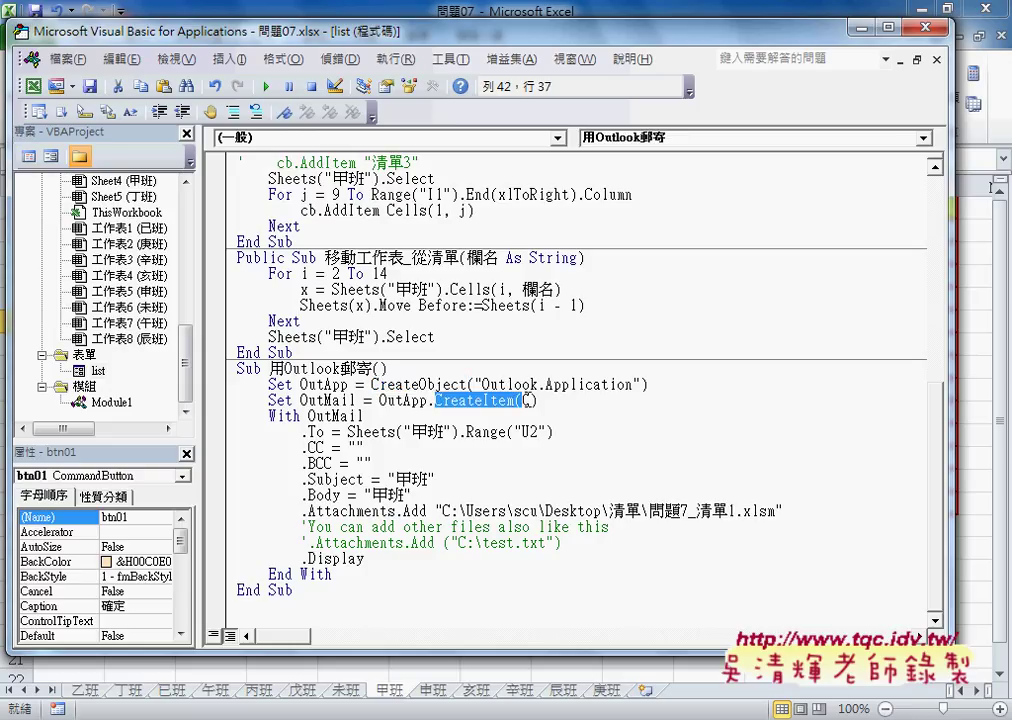
pyautogui.moveTo(355, 400); pyautogui.dragTo(300, 400)
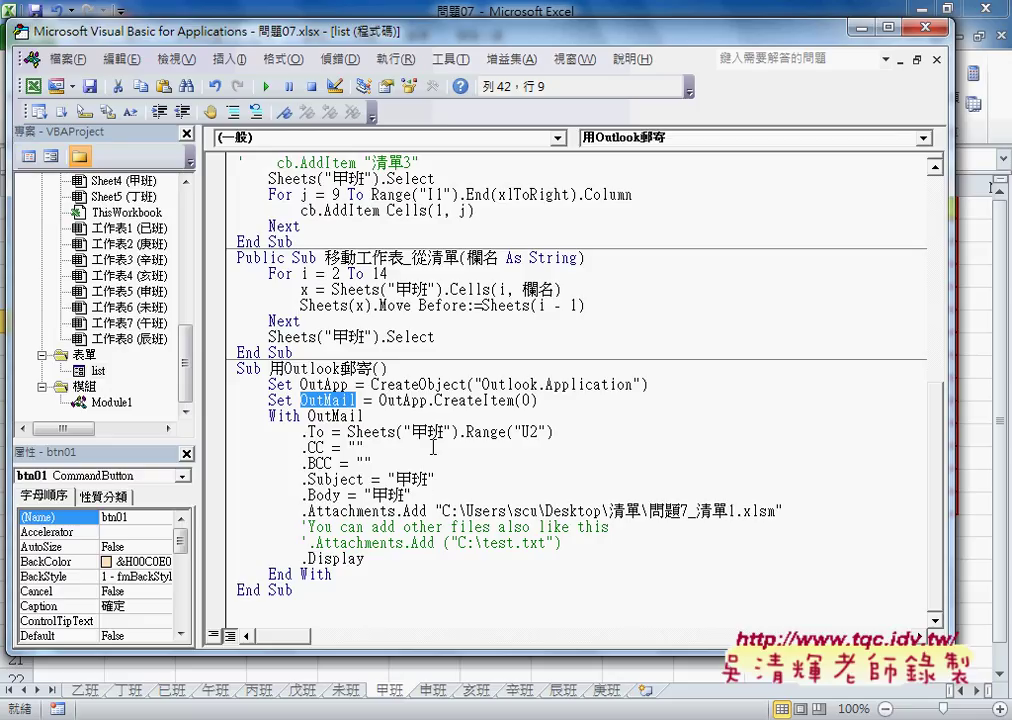
pyautogui.moveTo(345, 432); pyautogui.dragTo(555, 432)
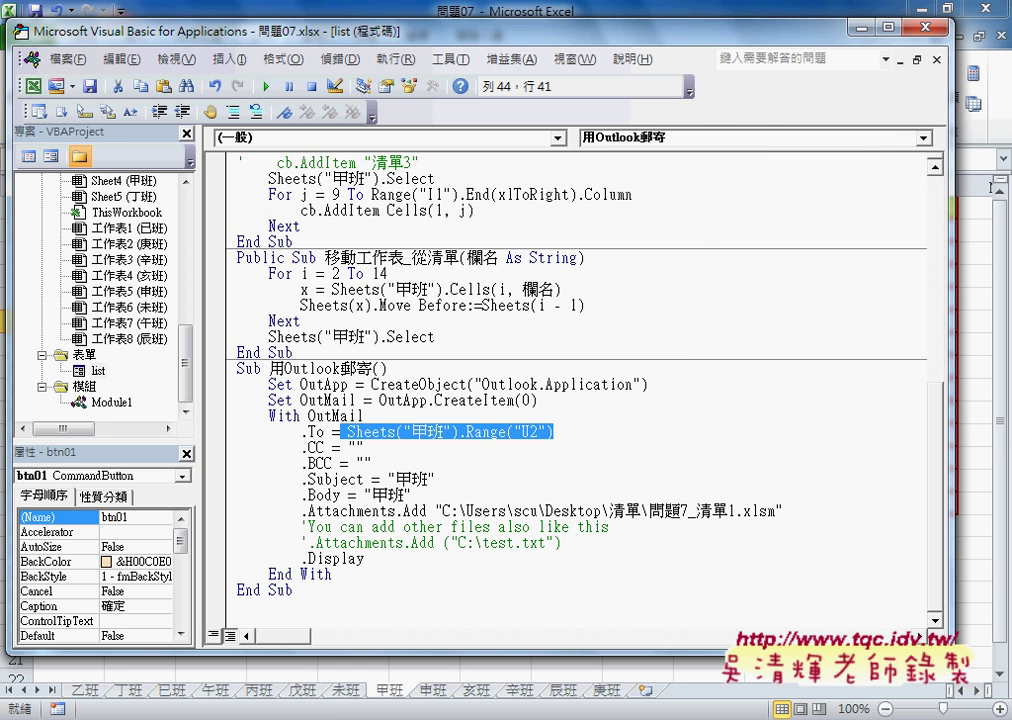
pyautogui.hotkey('alt', 'F11')
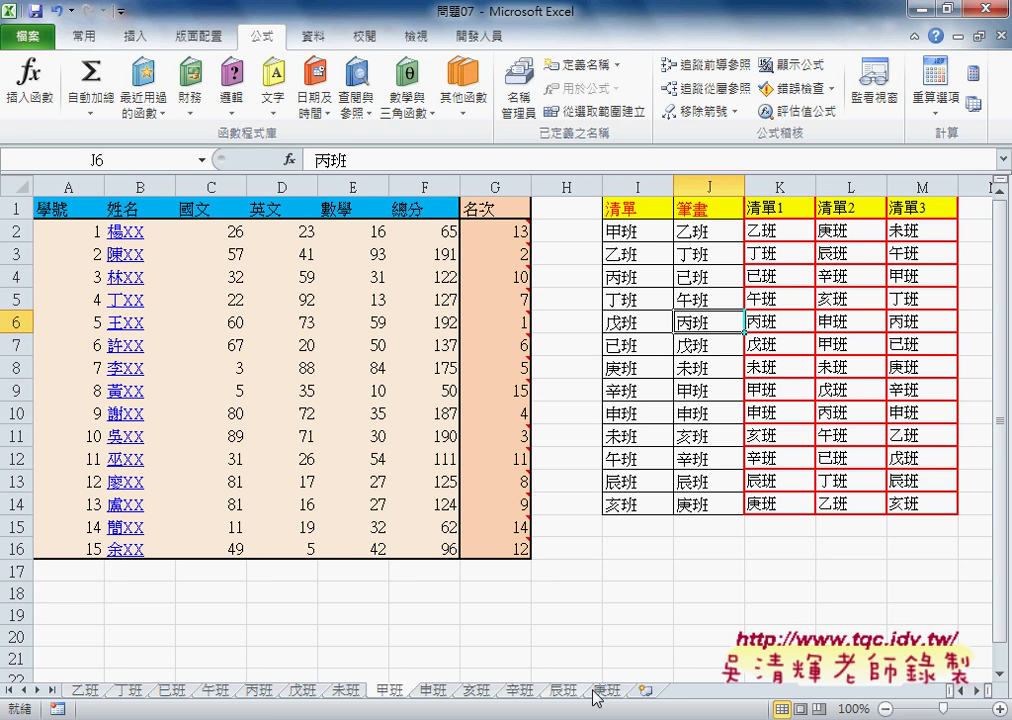
# Scroll right to the empty column O and widen it.
pyautogui.click(983, 690)
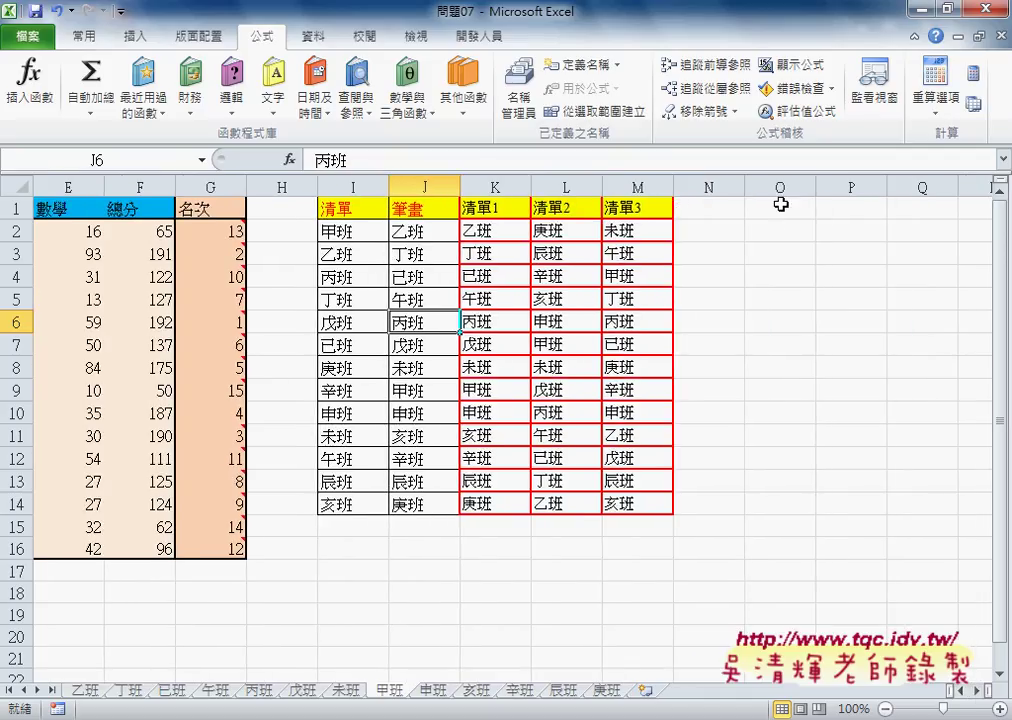
pyautogui.click(790, 204)
pyautogui.moveTo(790, 204); pyautogui.dragTo(778, 502)
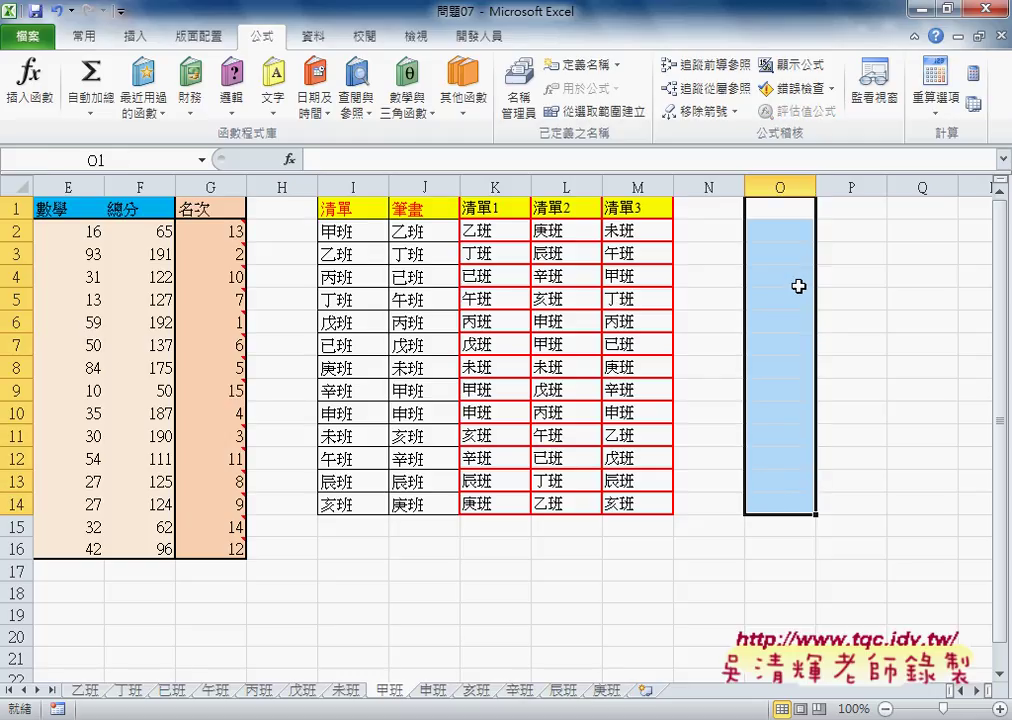
pyautogui.moveTo(820, 187); pyautogui.dragTo(868, 187)
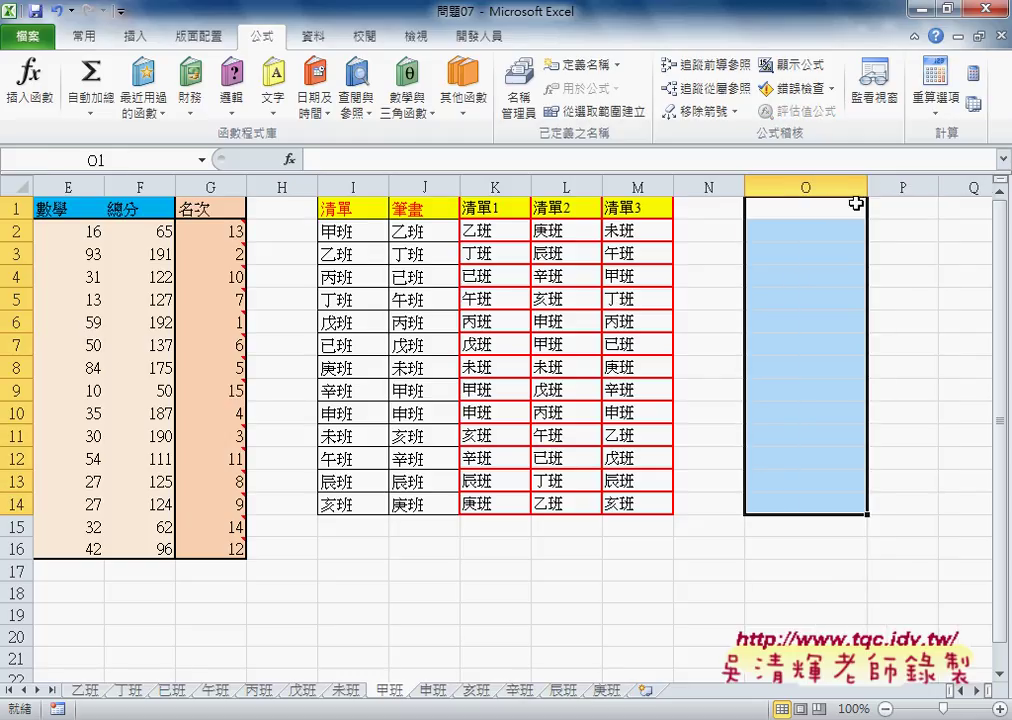
# Enter the recipient's e-mail address in cell O1.
pyautogui.click(807, 209)
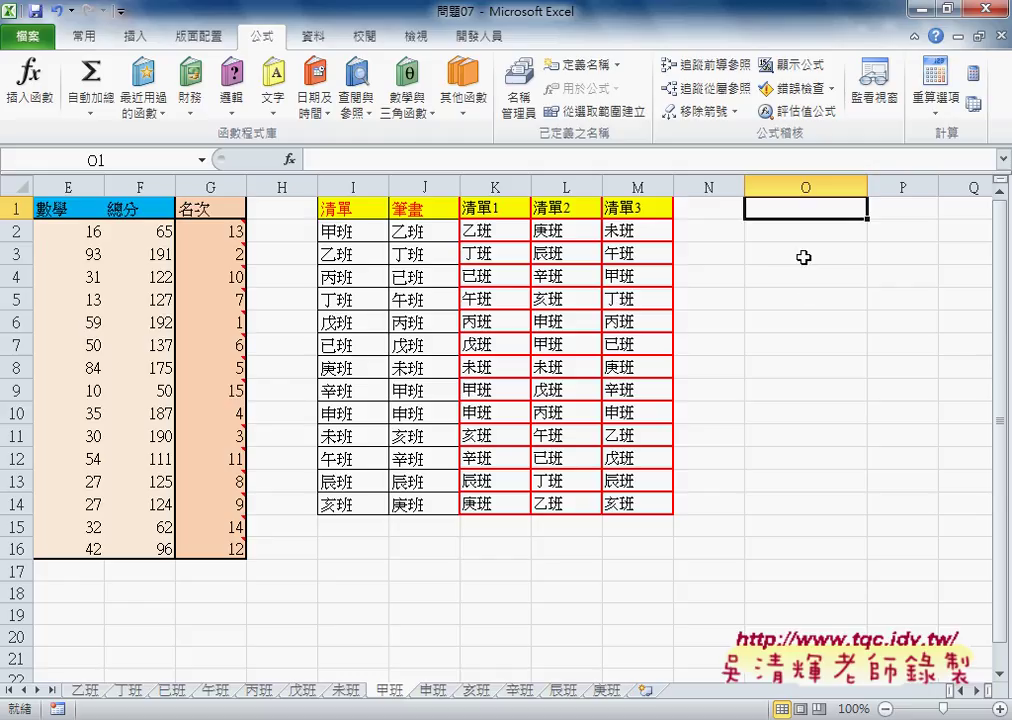
pyautogui.moveTo(807, 211); pyautogui.dragTo(807, 513)
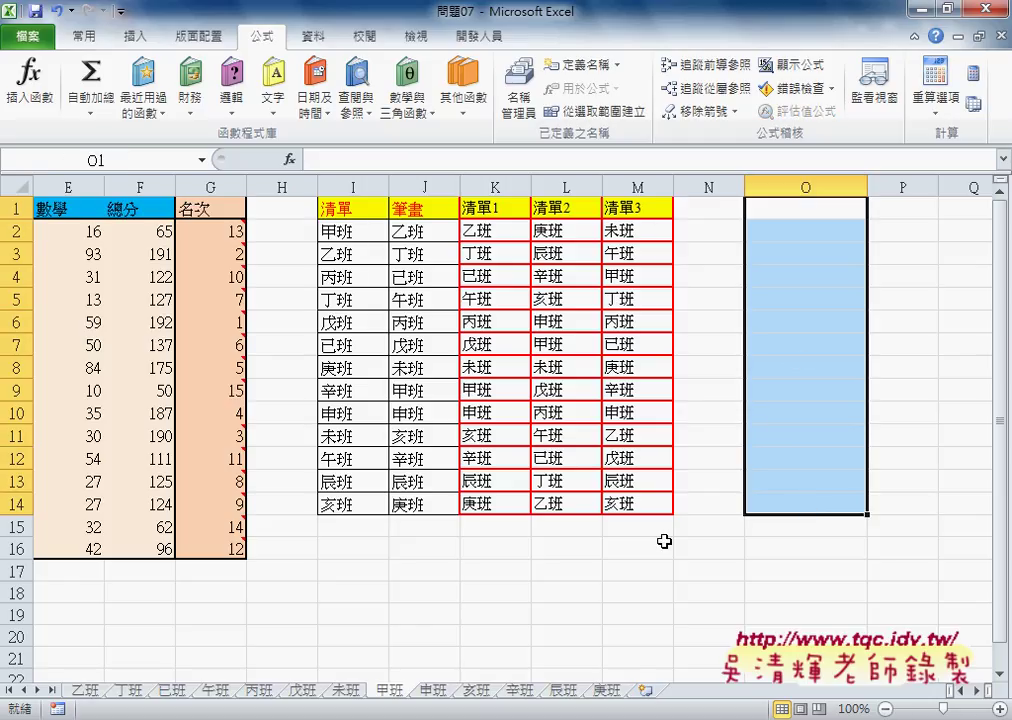
pyautogui.click(807, 211)
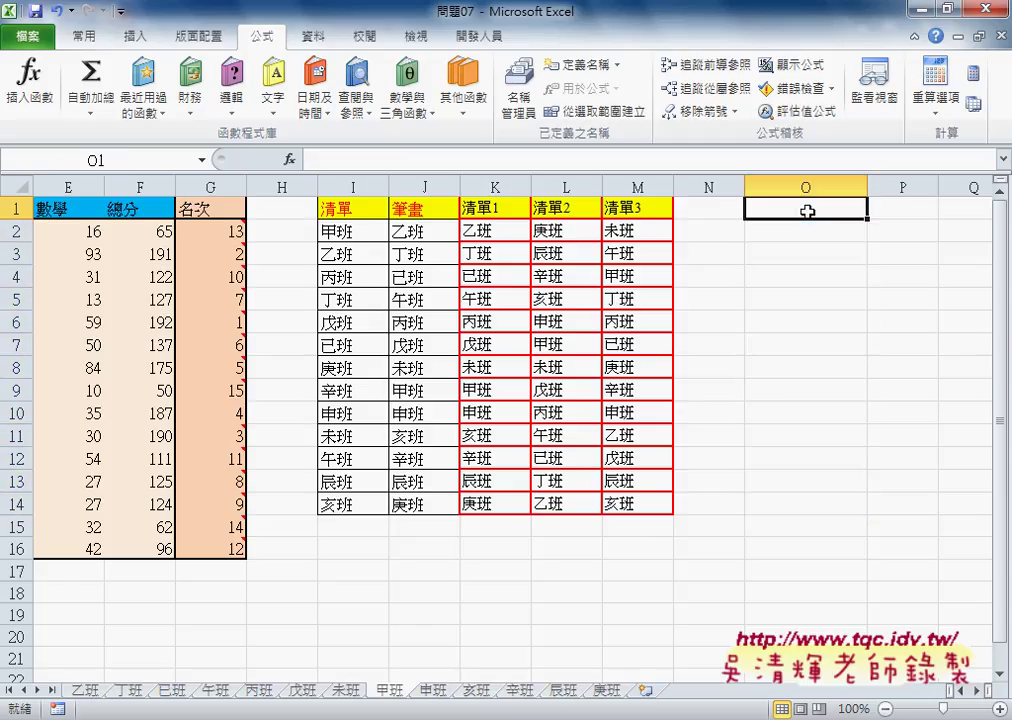
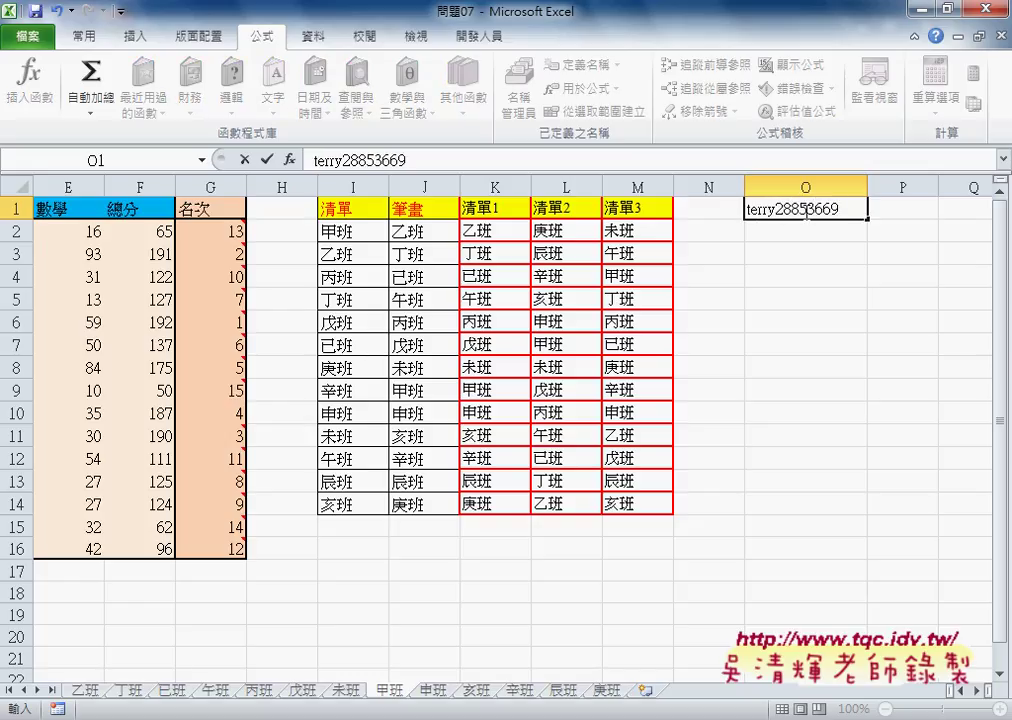
pyautogui.hotkey('ctrl', 'Return')
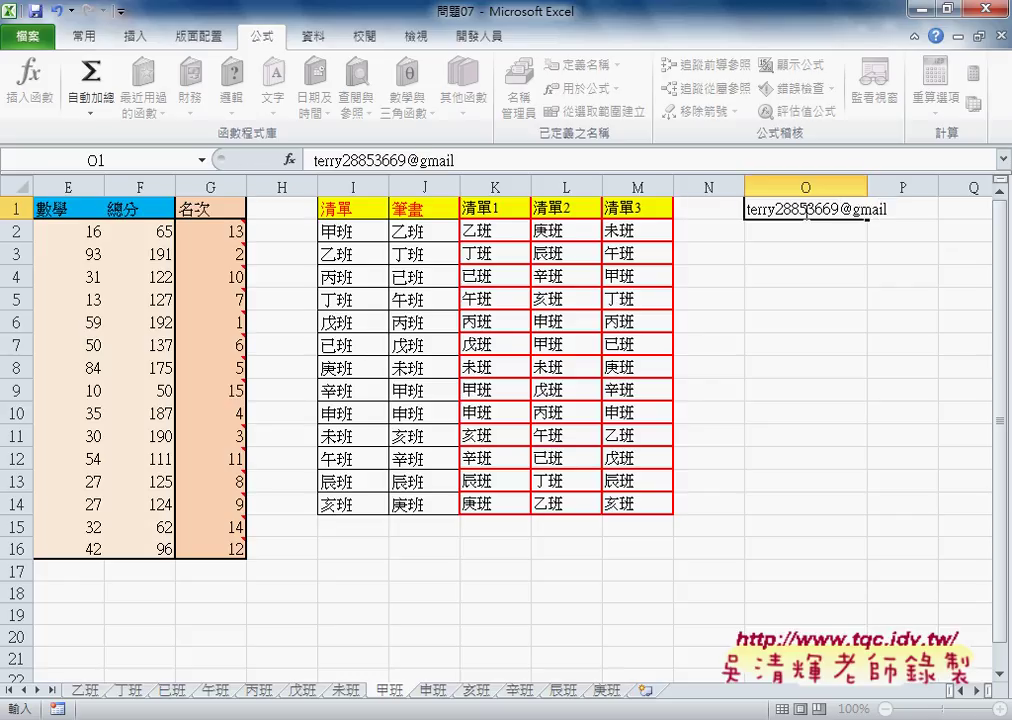
pyautogui.press('Return')
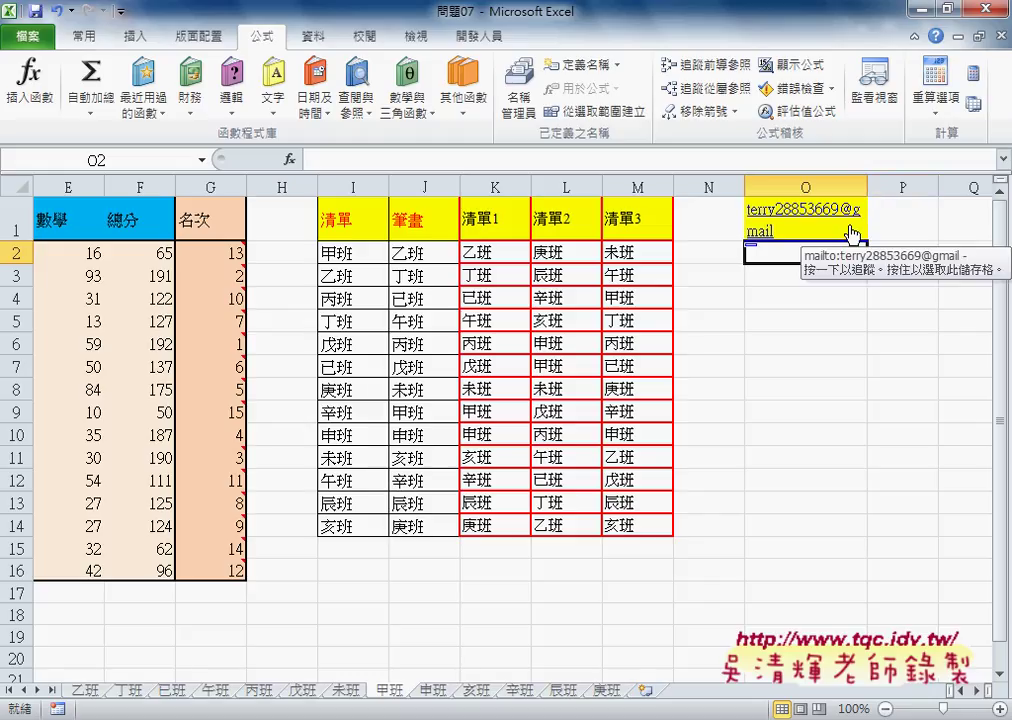
# Cut the e-mail address from O1 and paste it into O2.
pyautogui.click(892, 219)
pyautogui.rightClick(851, 232)
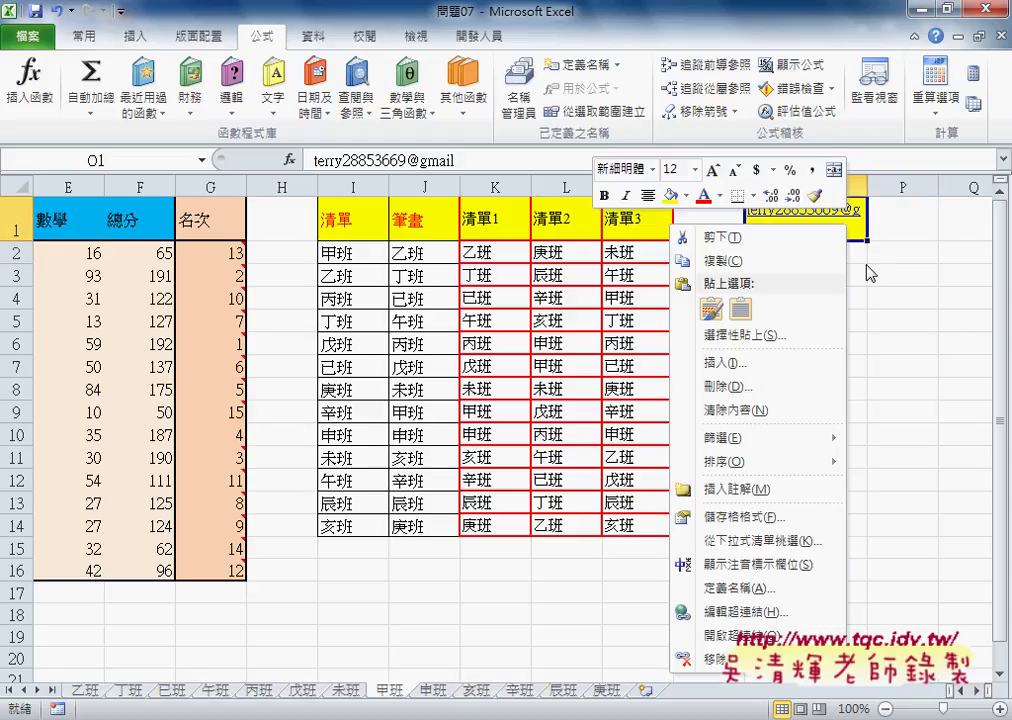
pyautogui.click(757, 240)
pyautogui.click(806, 270)
pyautogui.rightClick(790, 255)
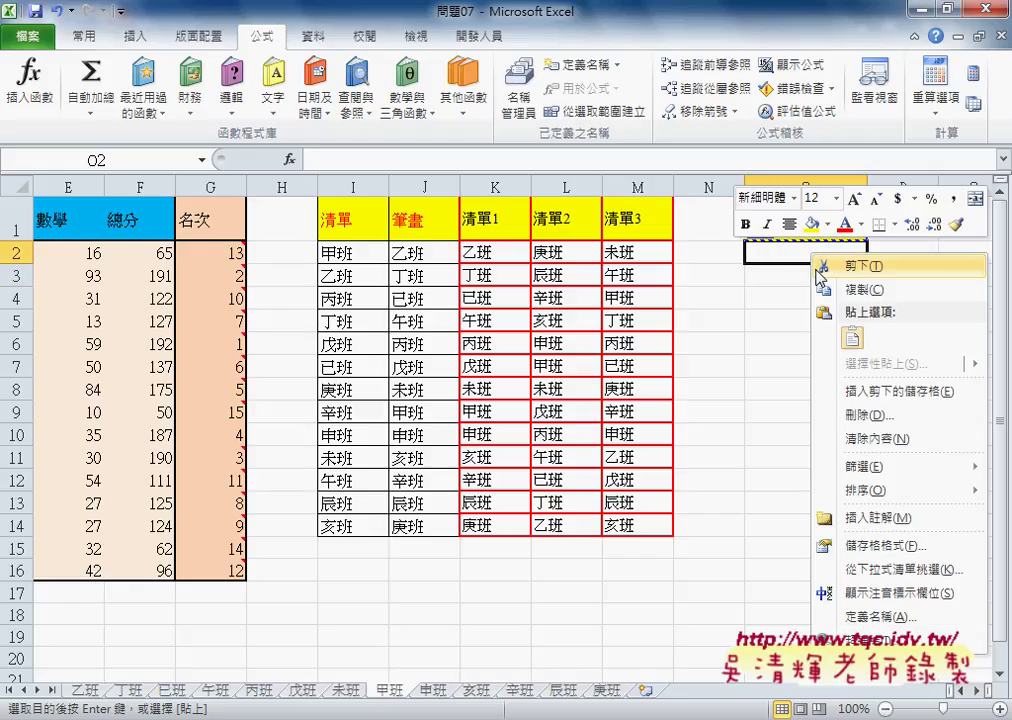
pyautogui.click(856, 343)
# Type the heading EMAIL in O1 and bring the VBA code editor back to the front.
pyautogui.click(812, 206)
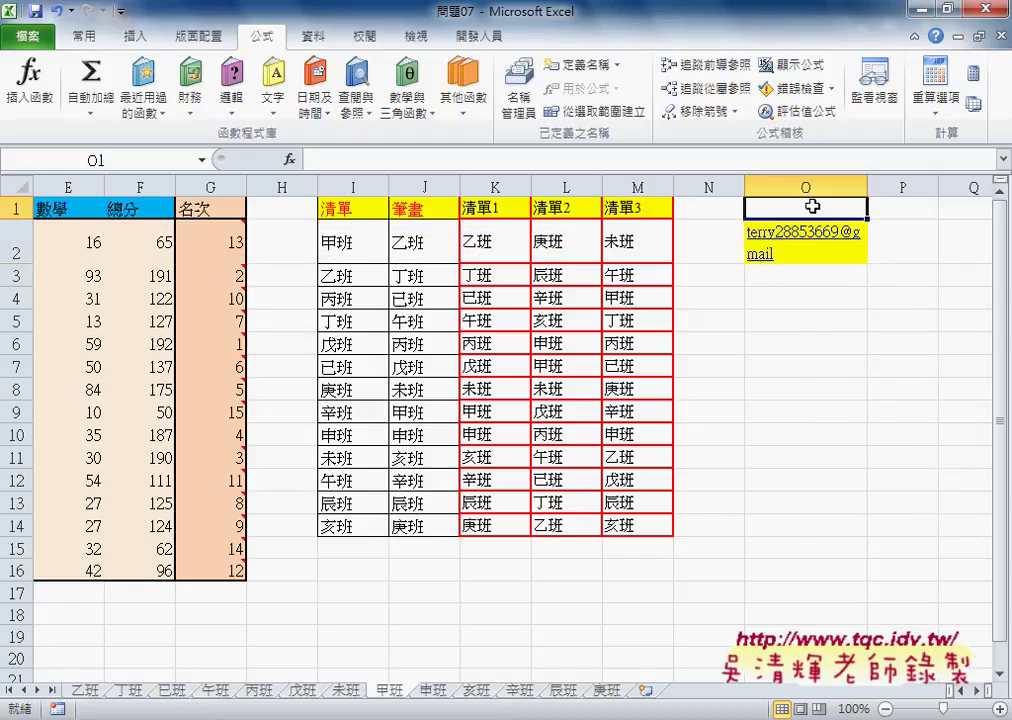
pyautogui.write('E')
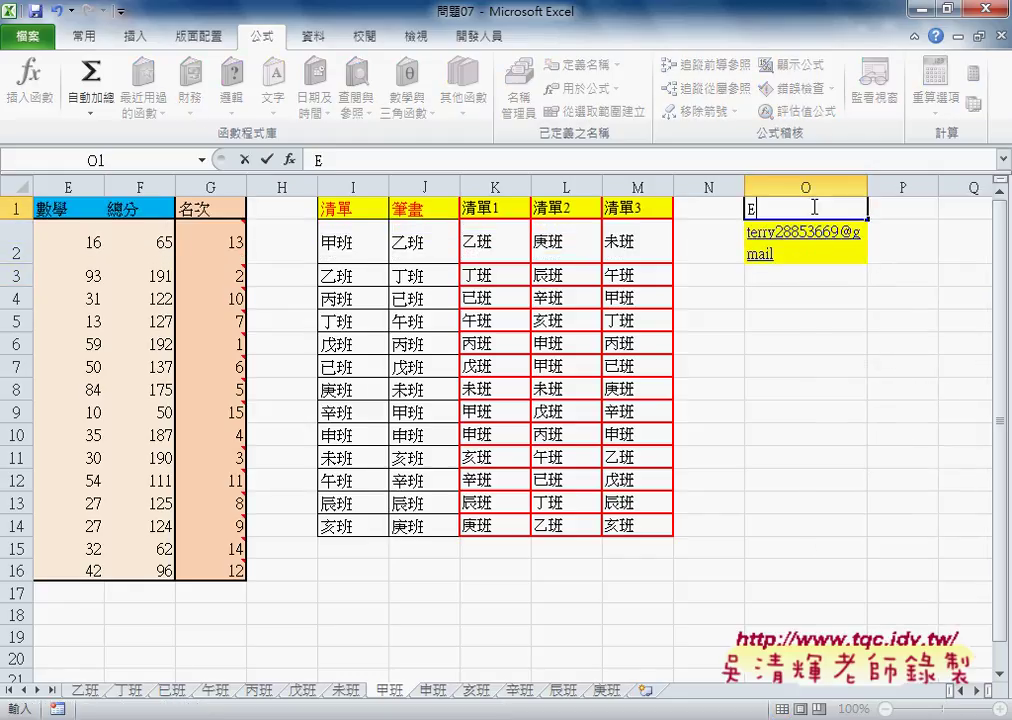
pyautogui.write('MAIL')
pyautogui.click(903, 388)
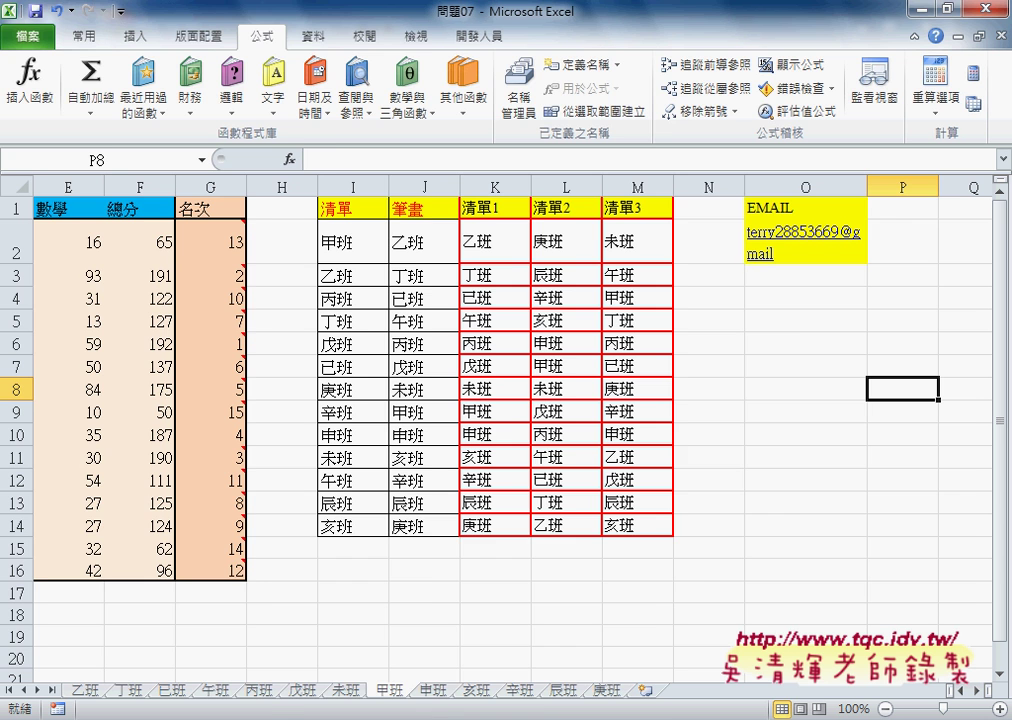
pyautogui.moveTo(455, 719)
pyautogui.click(630, 640)
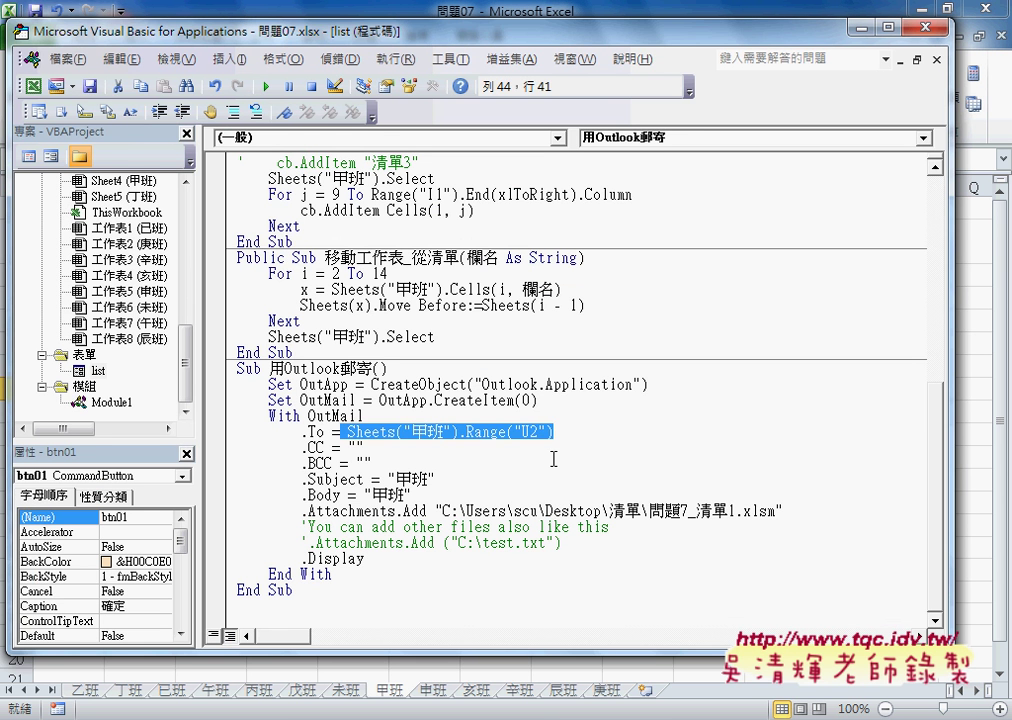
pyautogui.click(527, 431)
pyautogui.moveTo(521, 431); pyautogui.dragTo(341, 431)
pyautogui.moveTo(433, 479); pyautogui.dragTo(372, 495)
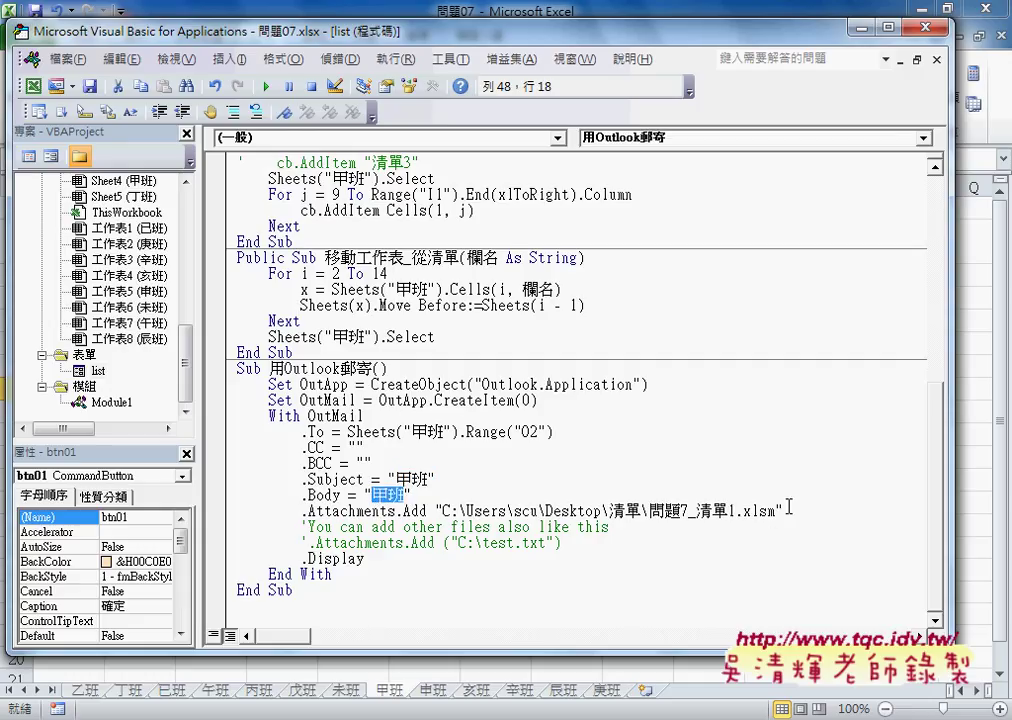
pyautogui.moveTo(784, 511); pyautogui.dragTo(432, 511)
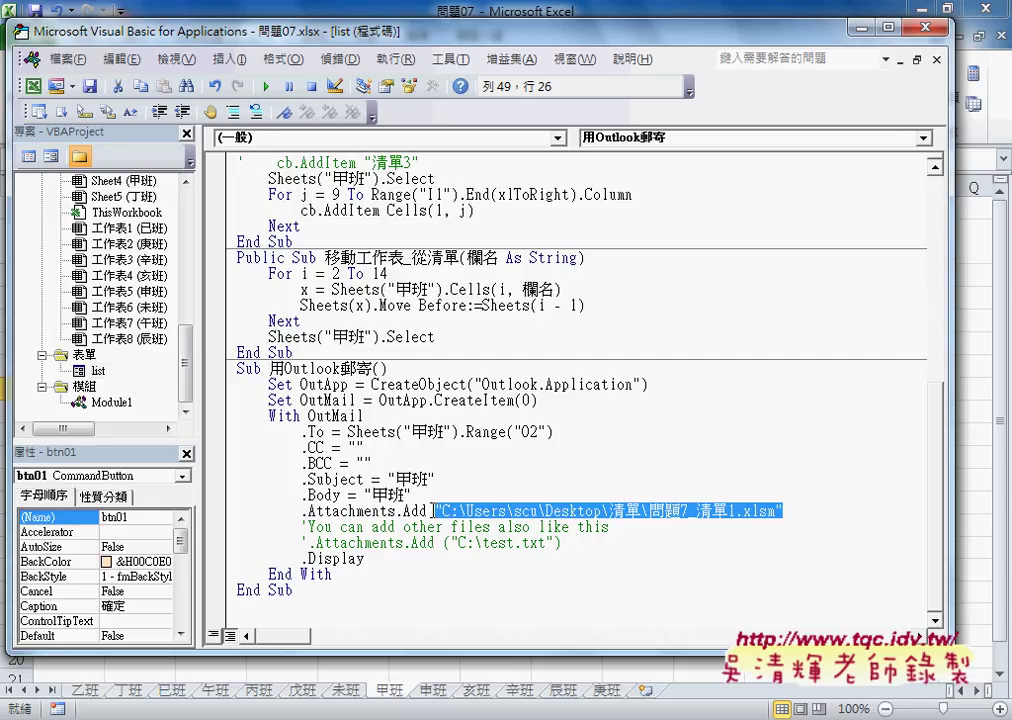
pyautogui.click(390, 369)
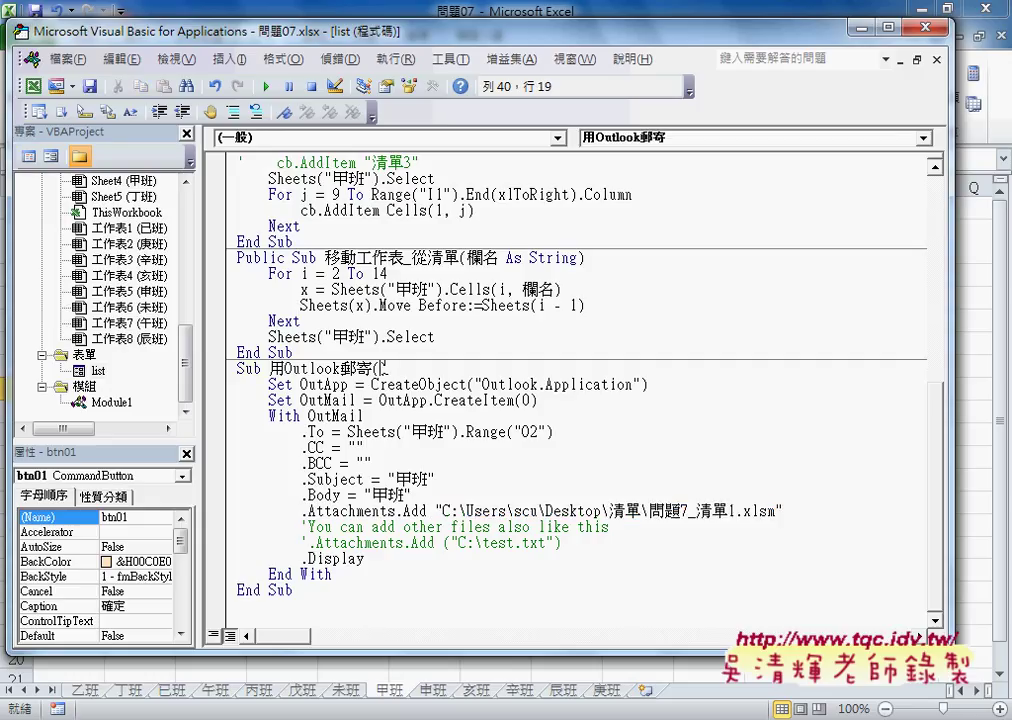
# Add a 路徑 As String parameter inside Sub 用Outlook郵寄().
pyautogui.write('ㄉ')
pyautogui.write('路')
pyautogui.write('徑')
pyautogui.write(')')
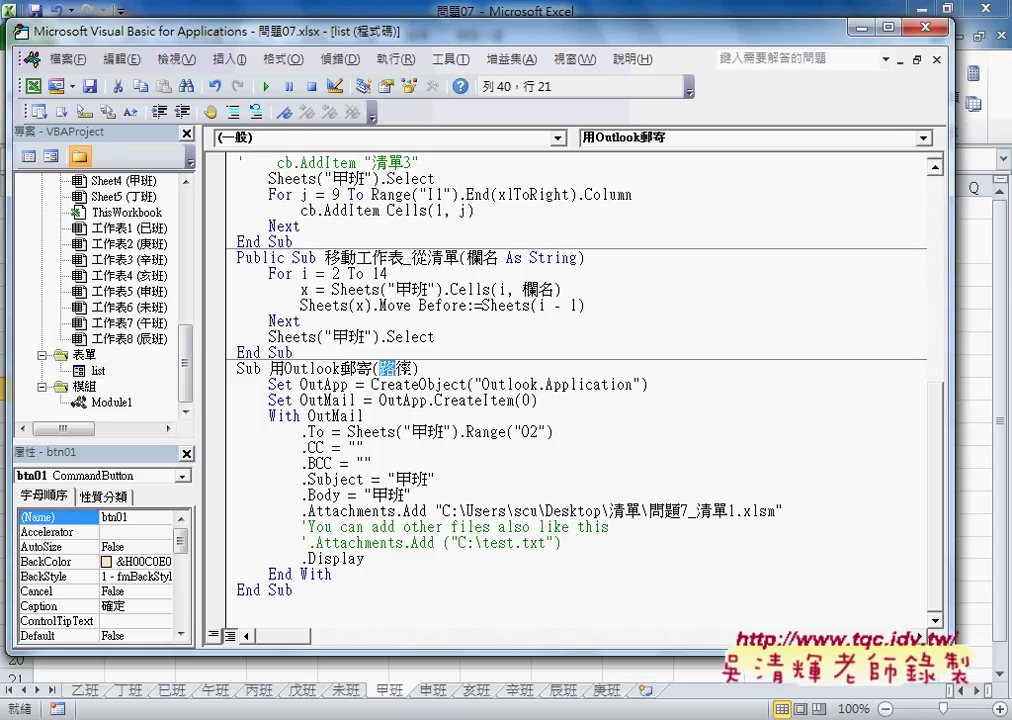
pyautogui.hotkey('shift', 'Right')
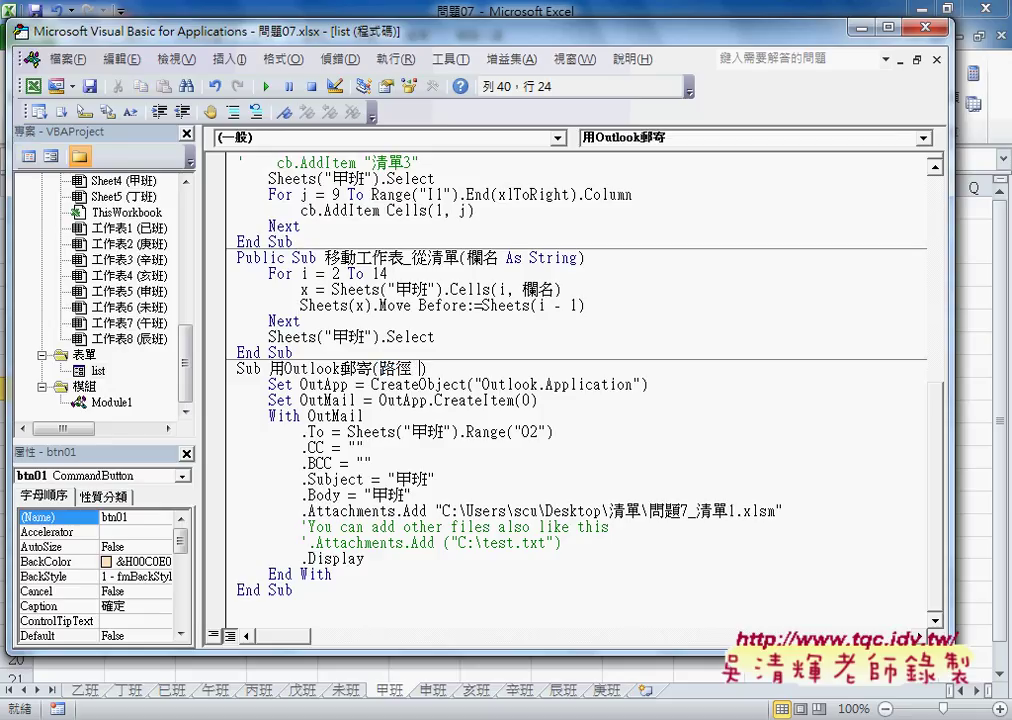
pyautogui.write('as ')
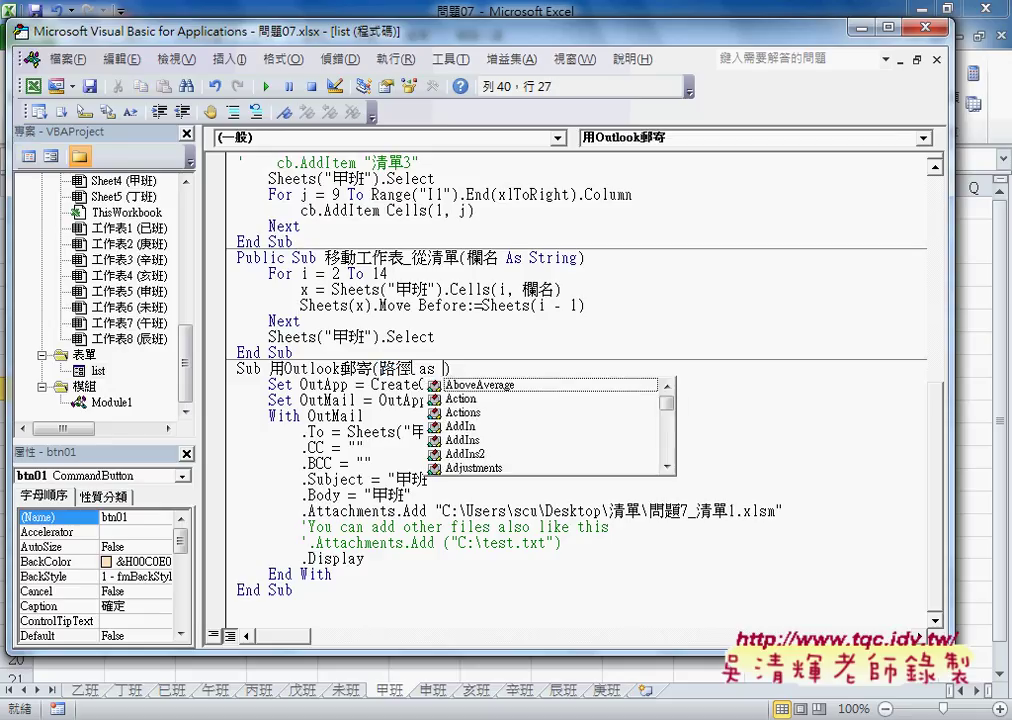
pyautogui.write('s')
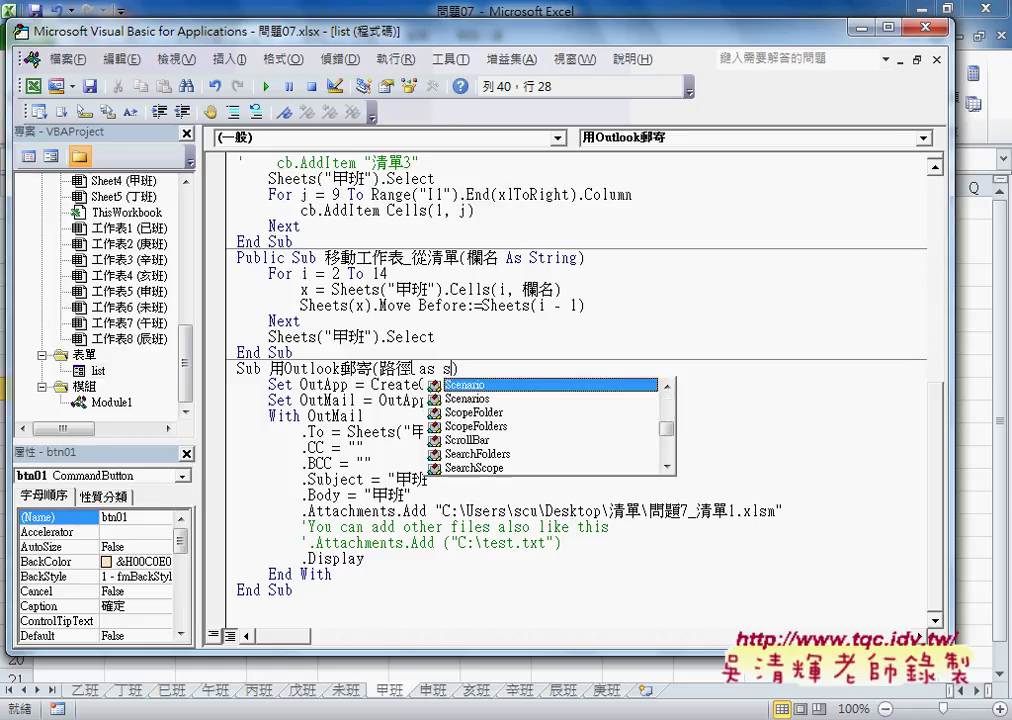
pyautogui.write('yn')
pyautogui.press('BackSpace')
pyautogui.press('BackSpace')
pyautogui.write('t')
pyautogui.write('ring')
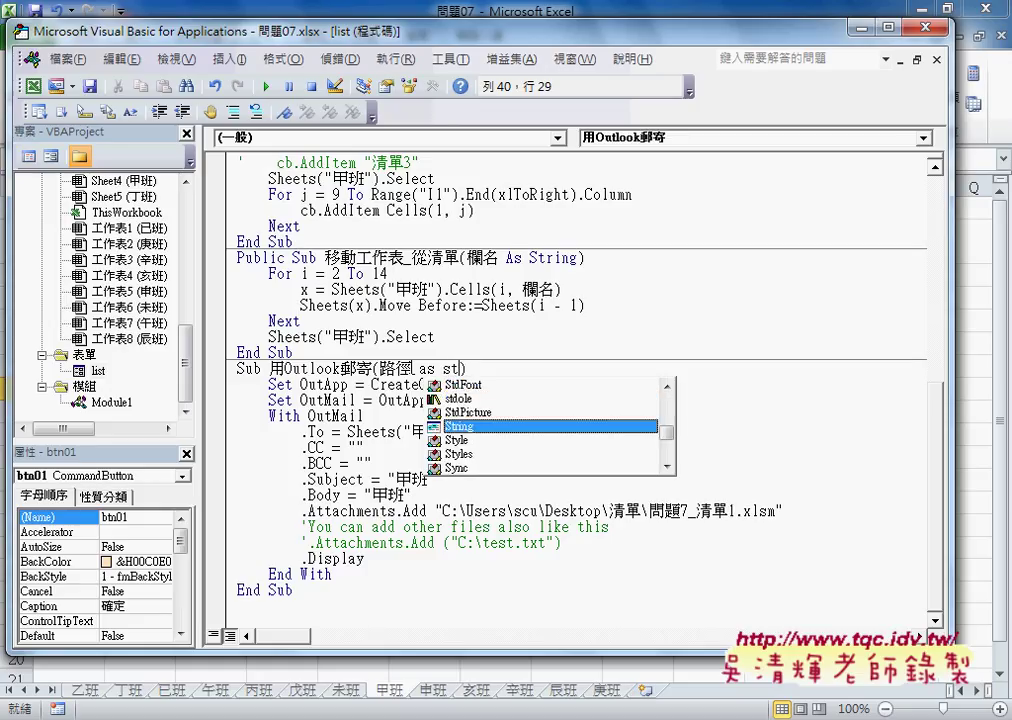
# Replace the hard-coded .Attachments.Add file path with 路徑.
pyautogui.doubleClick(400, 368)
pyautogui.hotkey('ctrl', 'c')
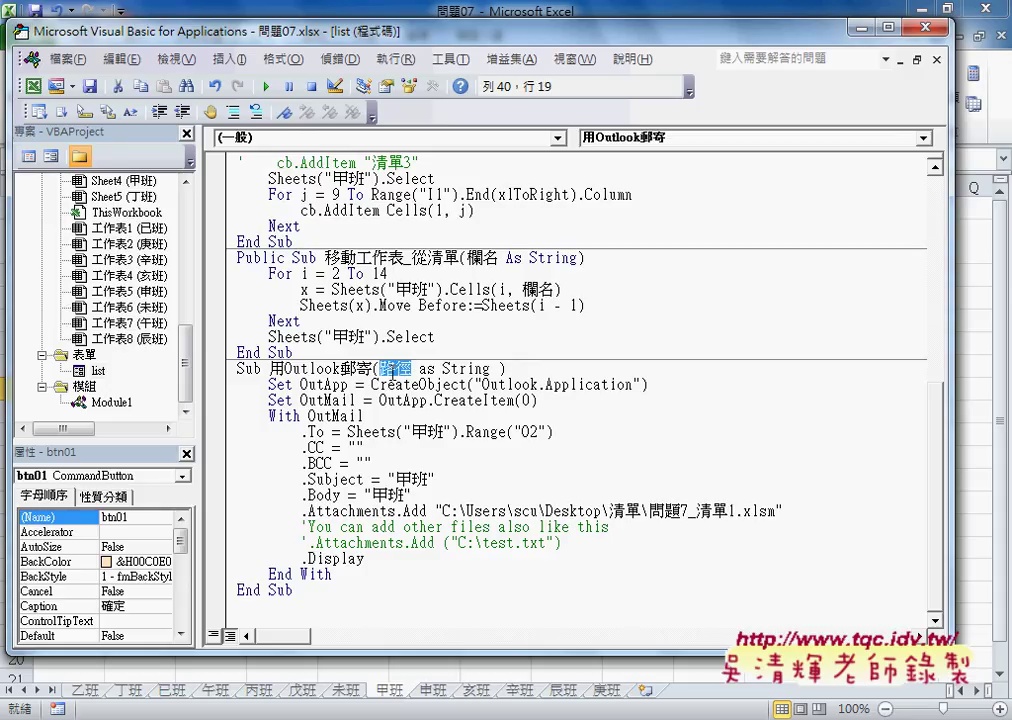
pyautogui.moveTo(783, 511); pyautogui.dragTo(437, 526)
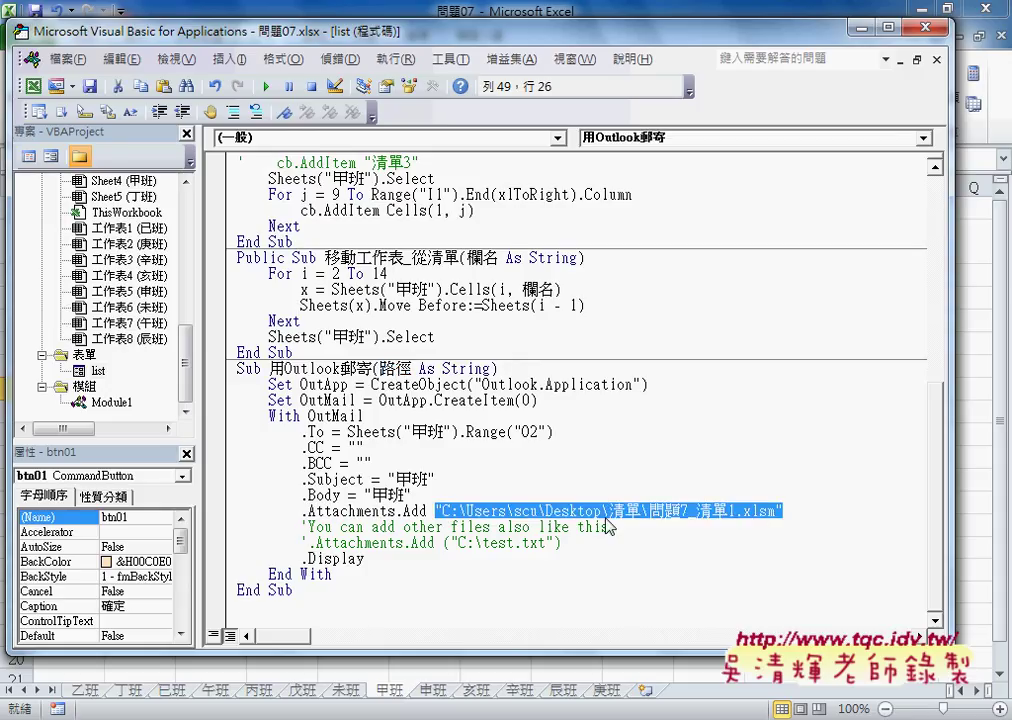
pyautogui.hotkey('ctrl', 'v')
pyautogui.click(543, 481)
pyautogui.doubleClick(457, 511)
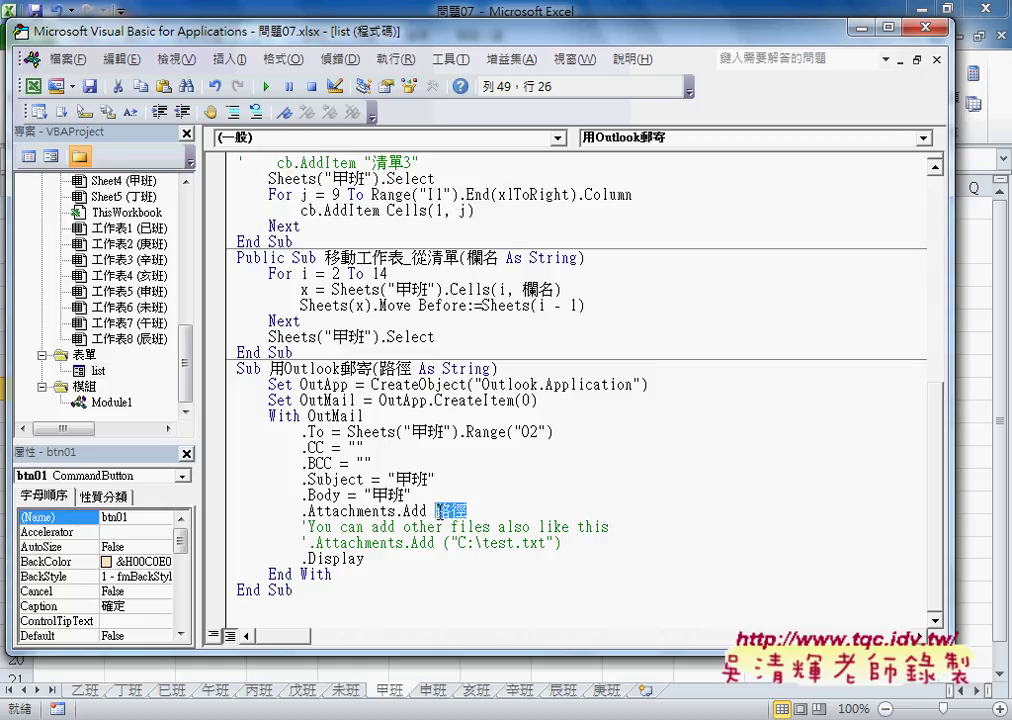
pyautogui.moveTo(379, 368); pyautogui.dragTo(490, 368)
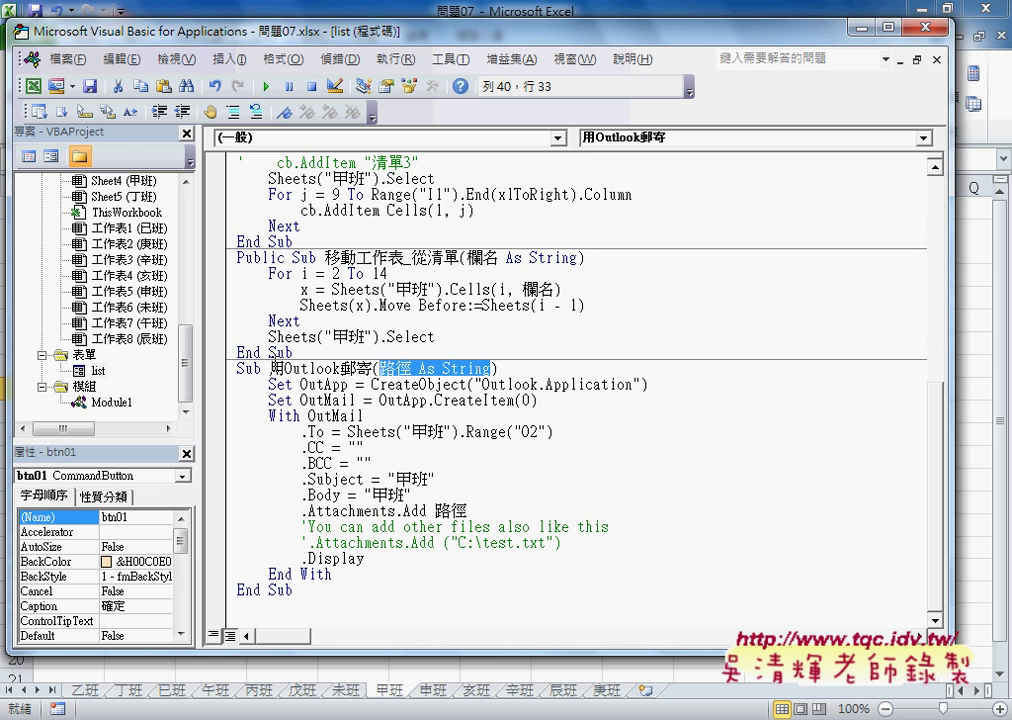
pyautogui.moveTo(268, 368); pyautogui.dragTo(379, 368)
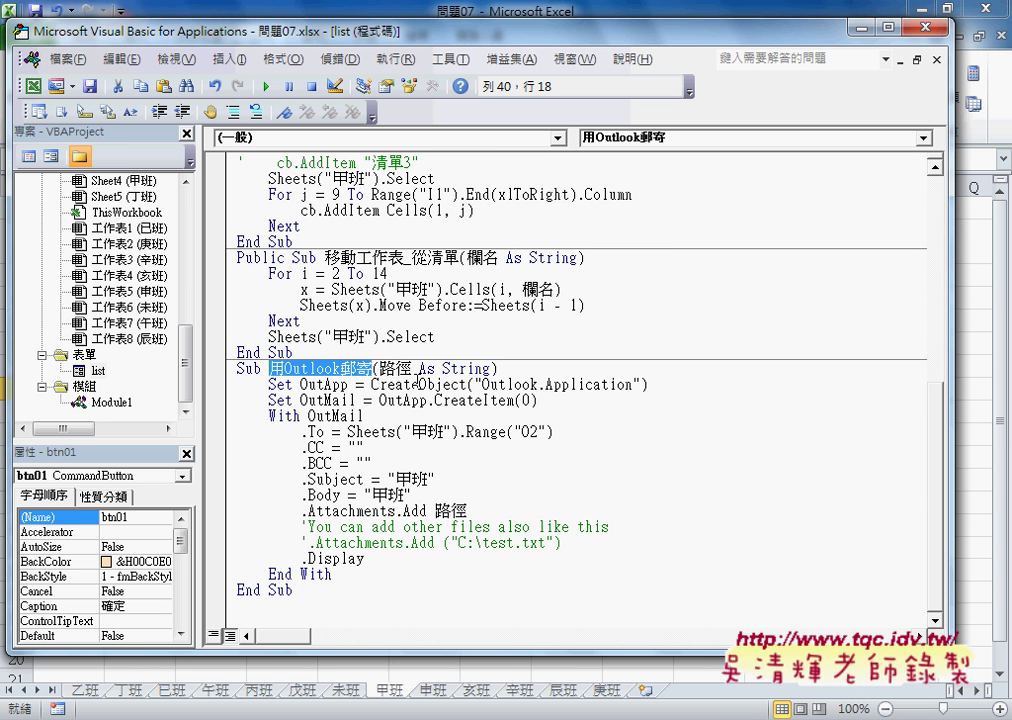
# Add a call 用Outlook郵寄( line below the first SaveCopyAs in btn01_Click.
pyautogui.hotkey('shift', 'Left')
pyautogui.scroll(5, 515, 470)
pyautogui.scroll(4, 636, 494)
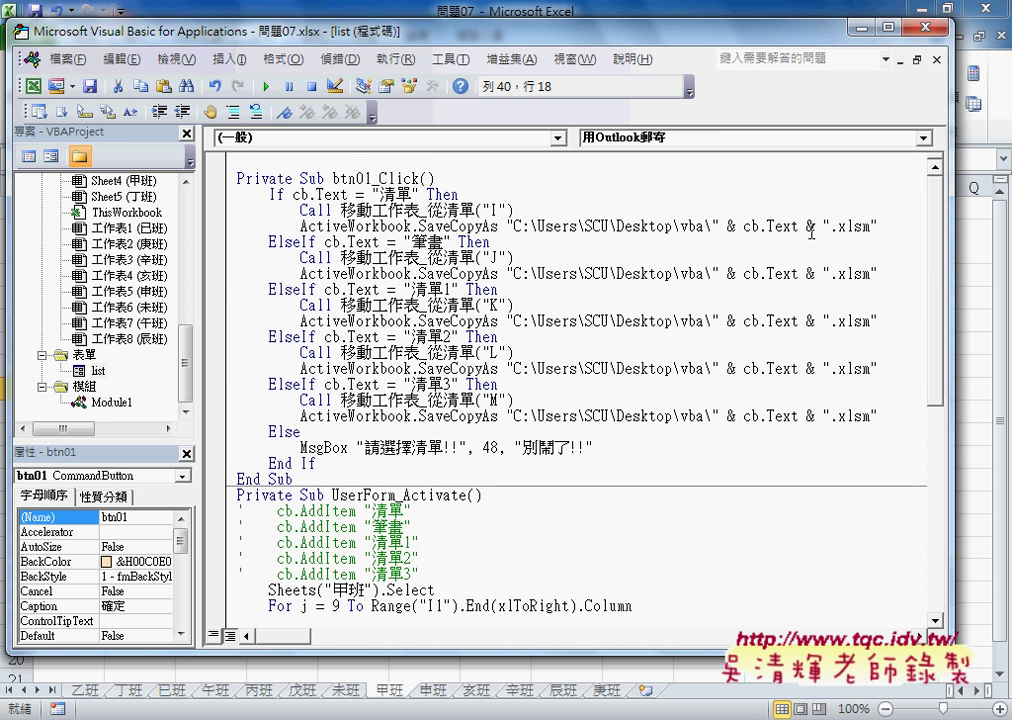
pyautogui.click(884, 226)
pyautogui.press('Return')
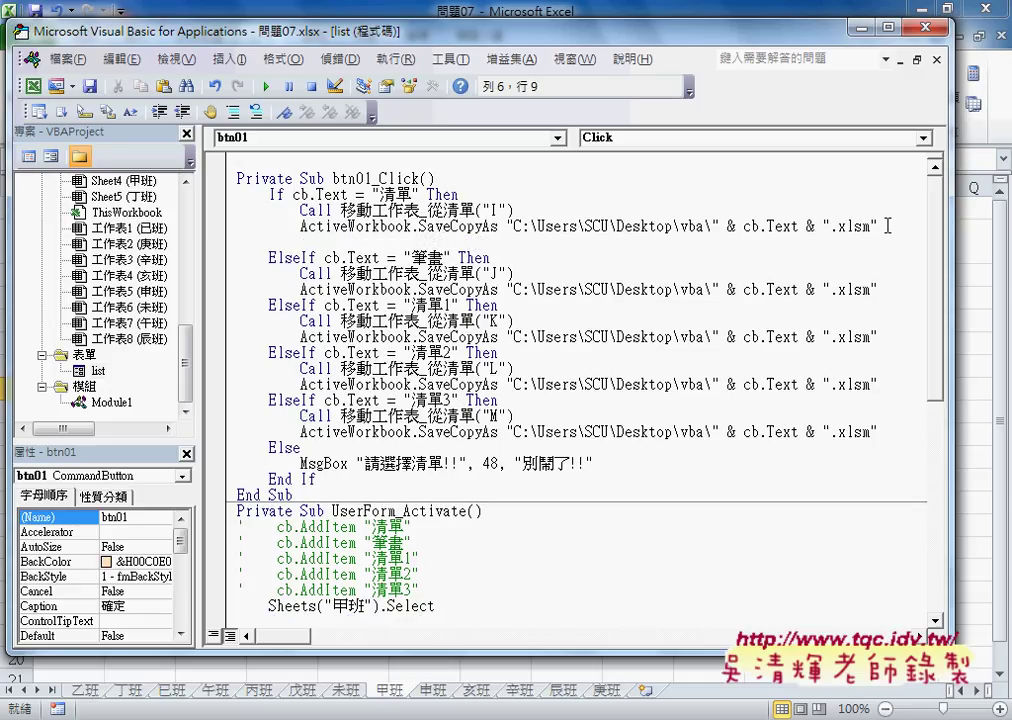
pyautogui.write('ca')
pyautogui.write('ll ')
pyautogui.write('用Outlook郵寄')
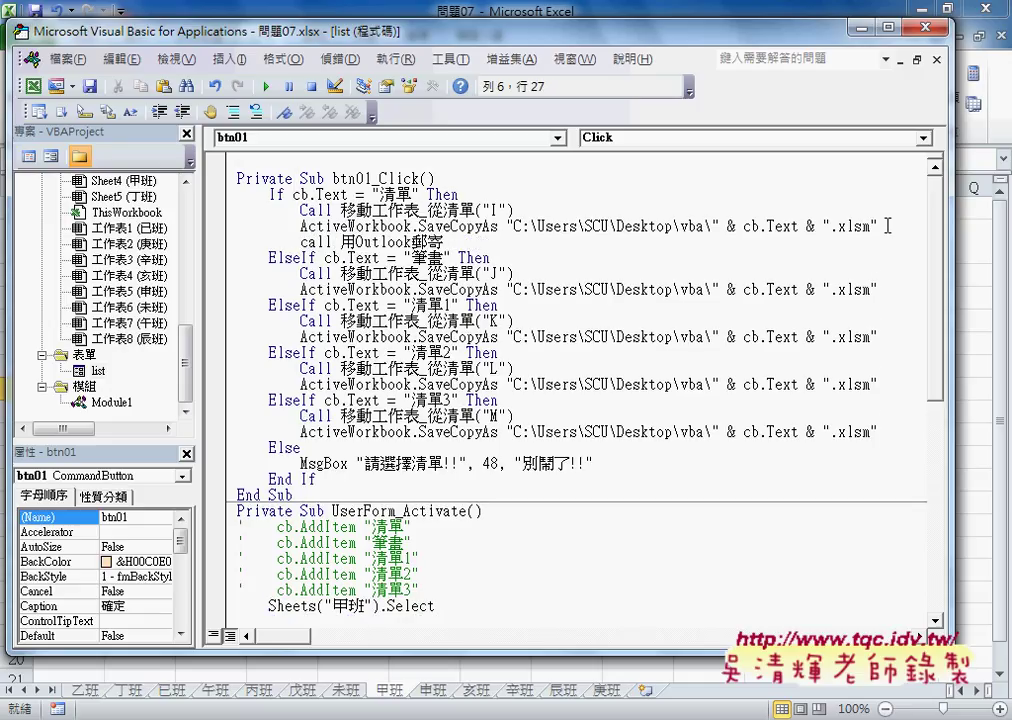
pyautogui.write('(')
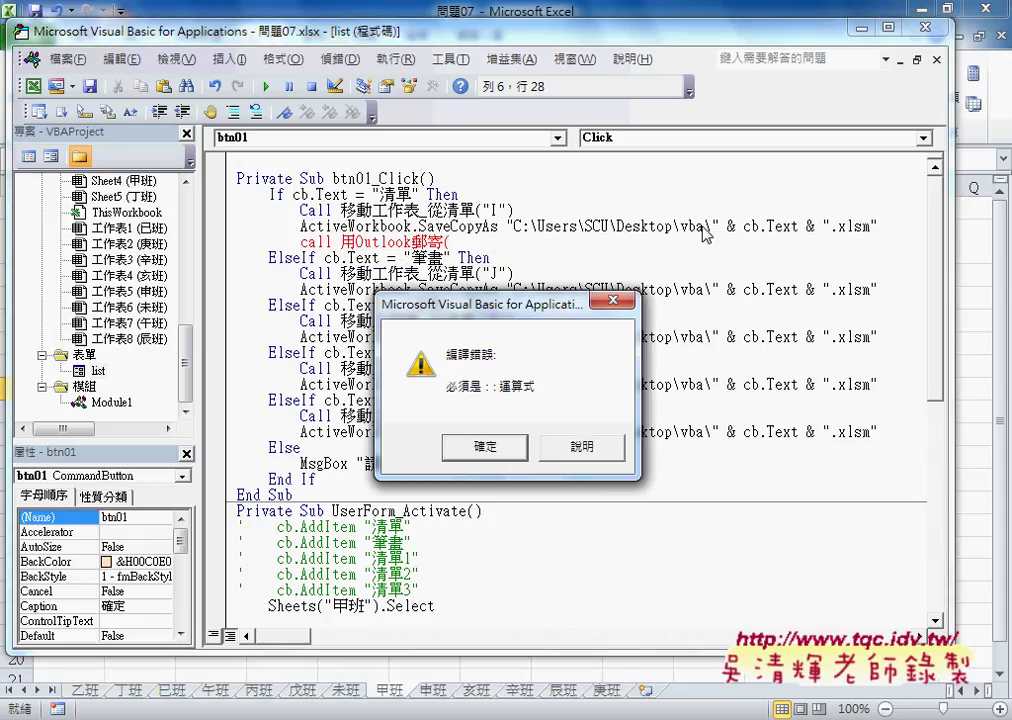
pyautogui.click(493, 452)
# Pass the SaveCopyAs save-path expression as the 用Outlook郵寄 call's argument.
pyautogui.moveTo(553, 229); pyautogui.dragTo(883, 226)
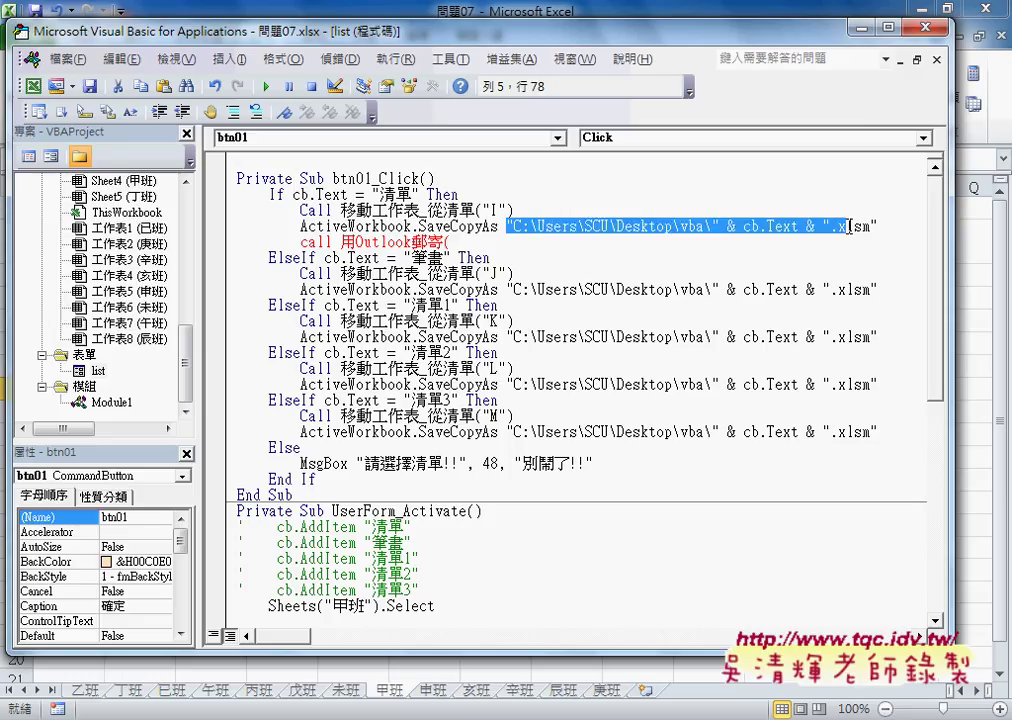
pyautogui.hotkey('ctrl', 'c')
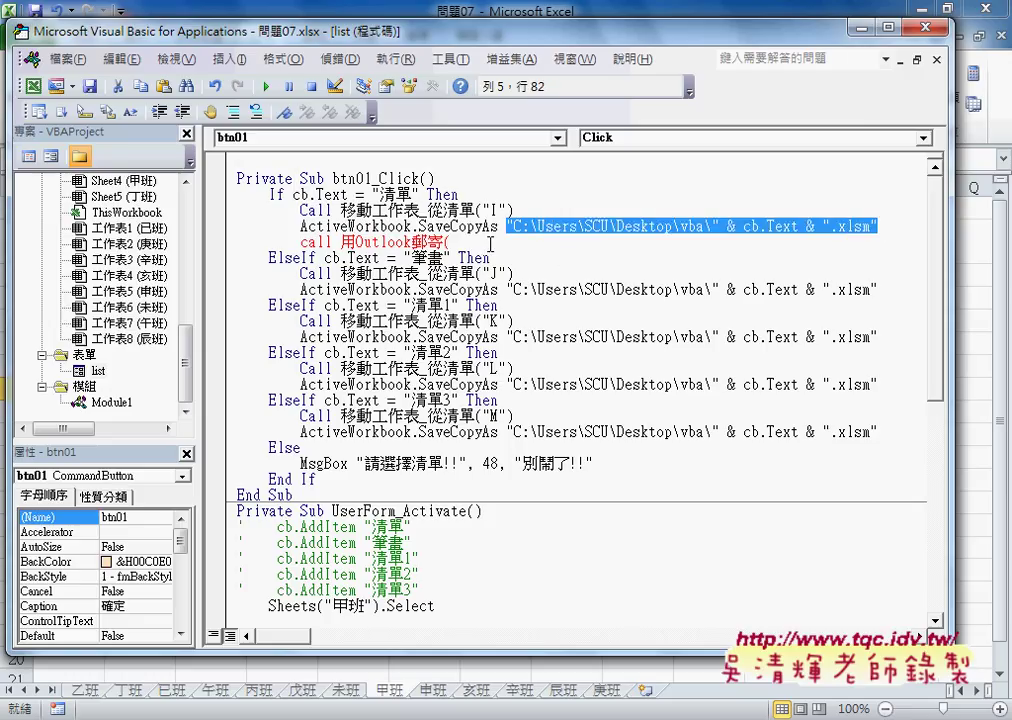
pyautogui.click(631, 242)
pyautogui.hotkey('ctrl', 'v')
pyautogui.write(')')
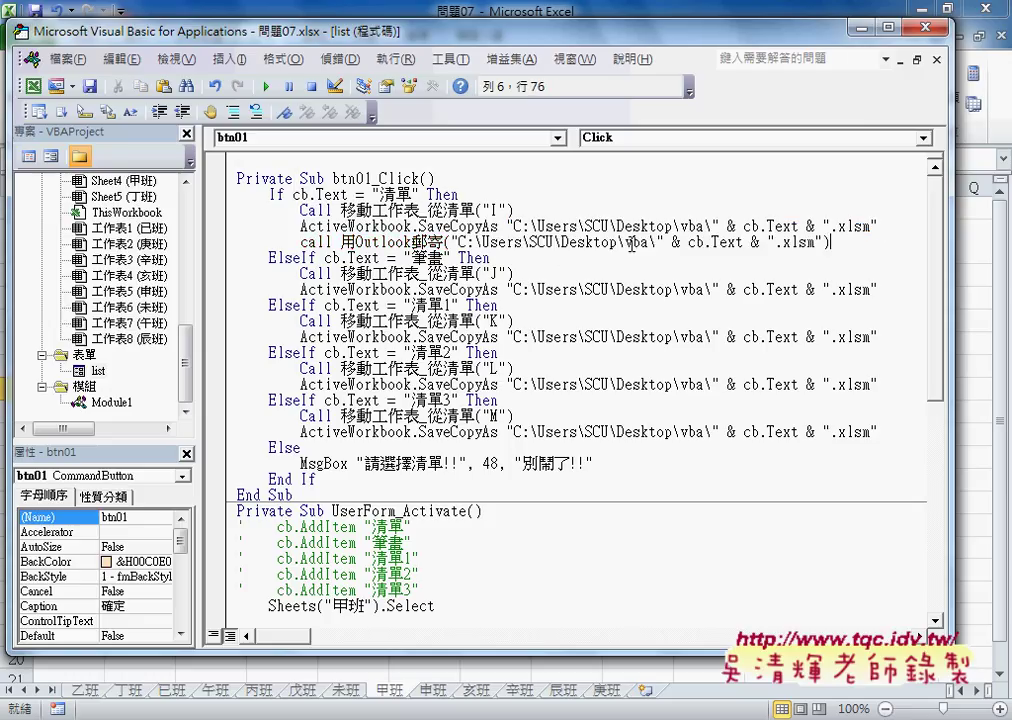
pyautogui.click(660, 356)
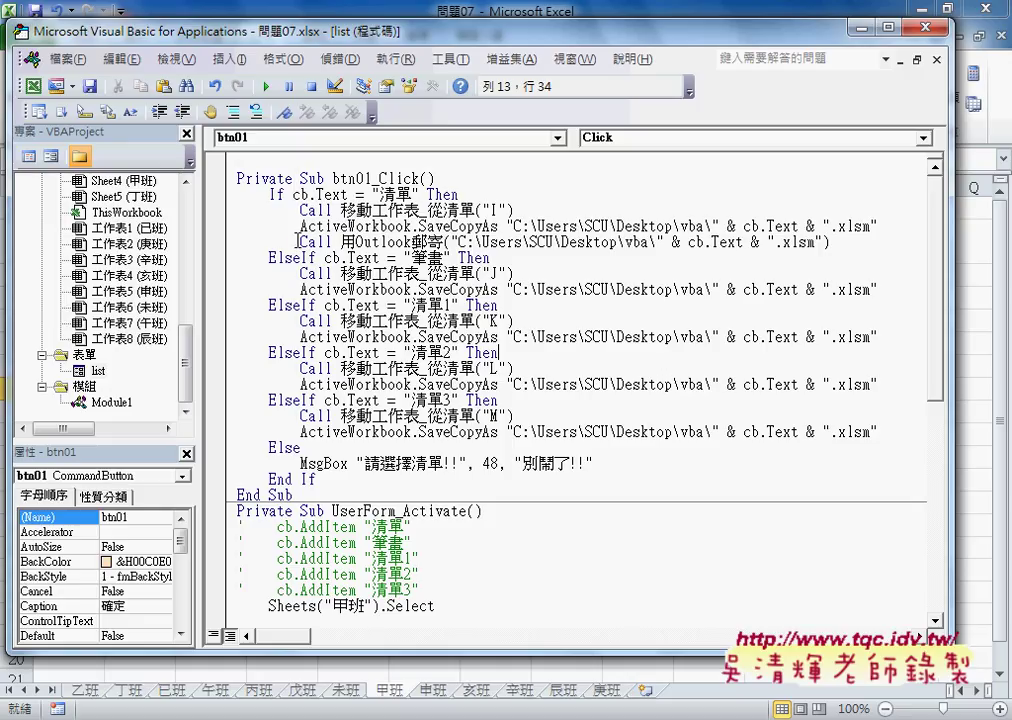
pyautogui.moveTo(291, 242); pyautogui.dragTo(850, 240)
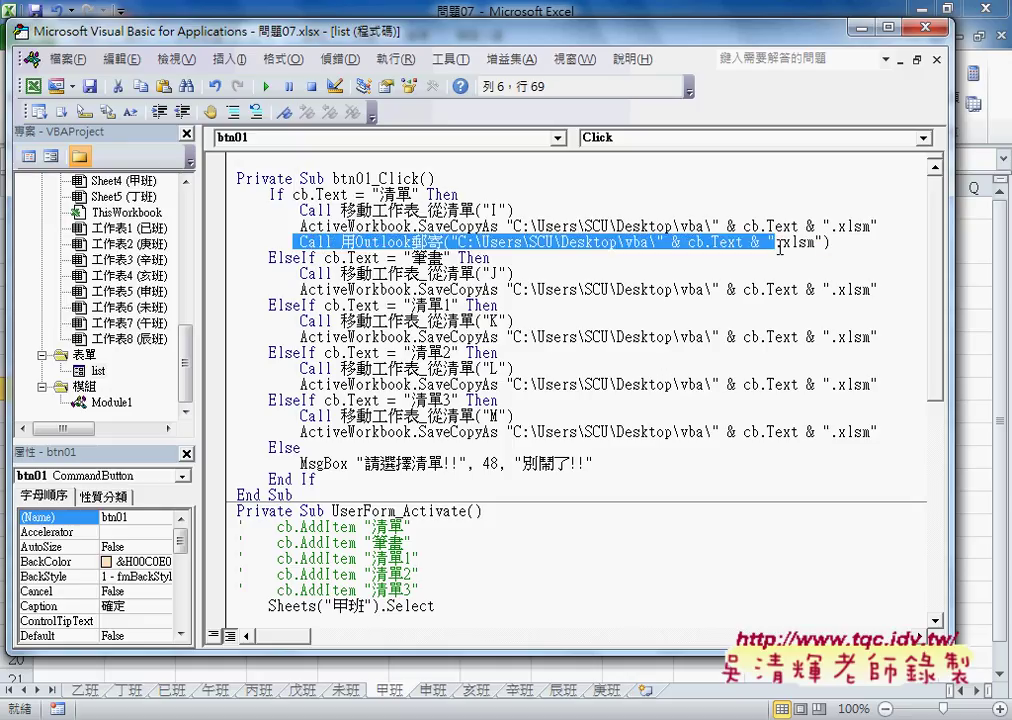
pyautogui.click(656, 227)
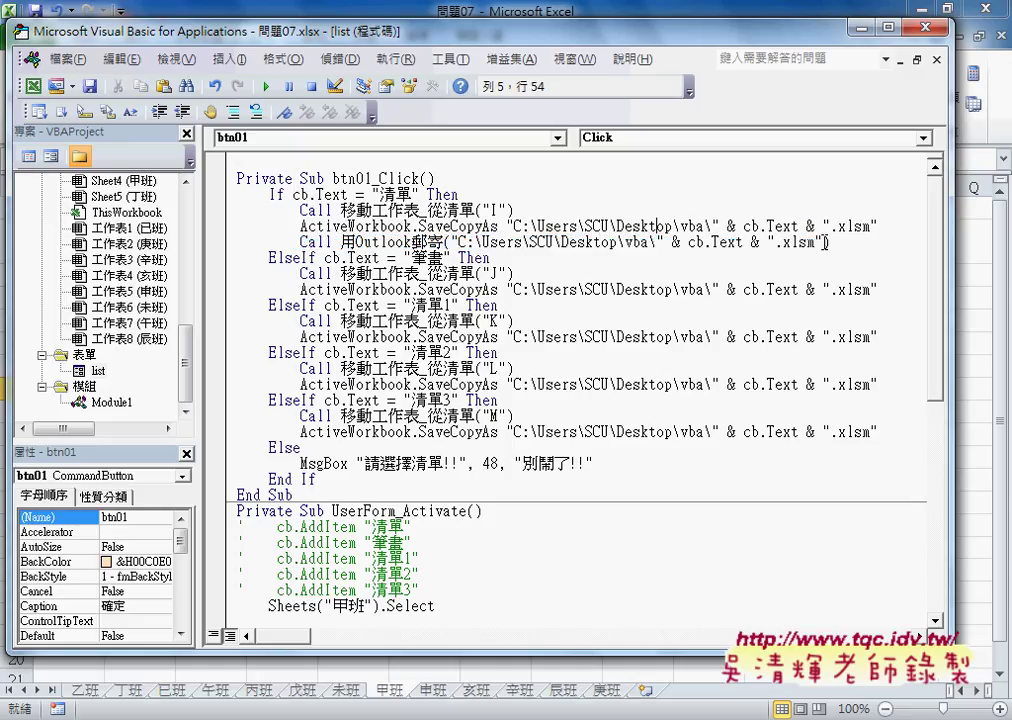
pyautogui.moveTo(822, 242); pyautogui.dragTo(449, 242)
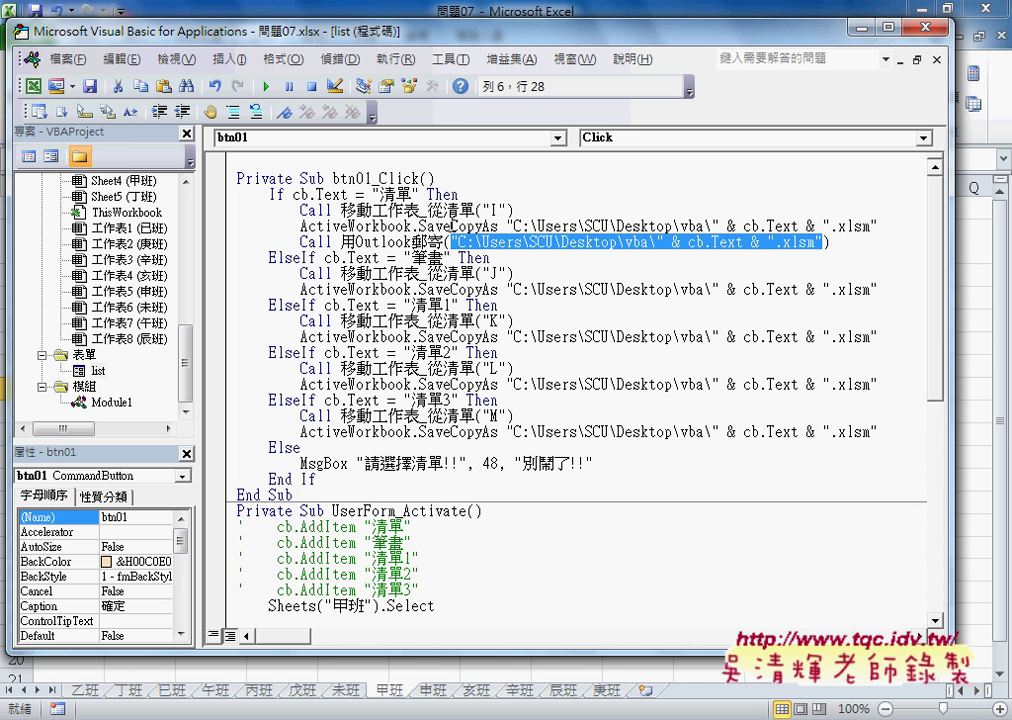
pyautogui.click(463, 241)
# Scroll down to the 用Outlook郵寄 sub and select 路徑 after .Attachments.Add.
pyautogui.scroll(-2, 496, 447)
pyautogui.scroll(-4, 496, 447)
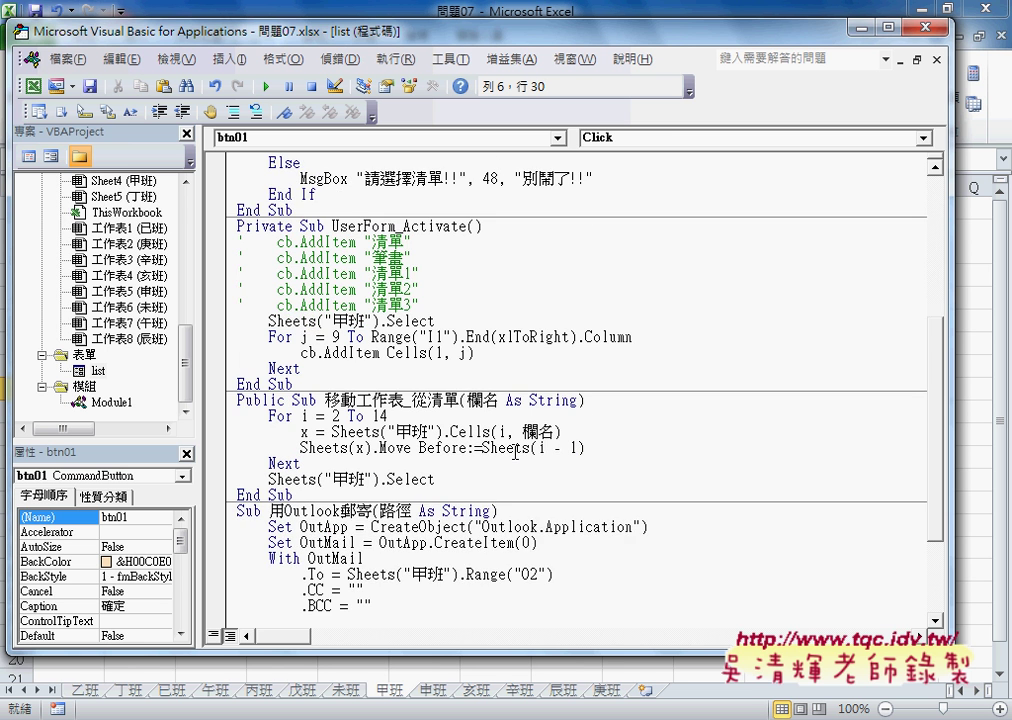
pyautogui.scroll(-1, 492, 400)
pyautogui.scroll(-2, 492, 400)
pyautogui.click(474, 511)
pyautogui.doubleClick(460, 511)
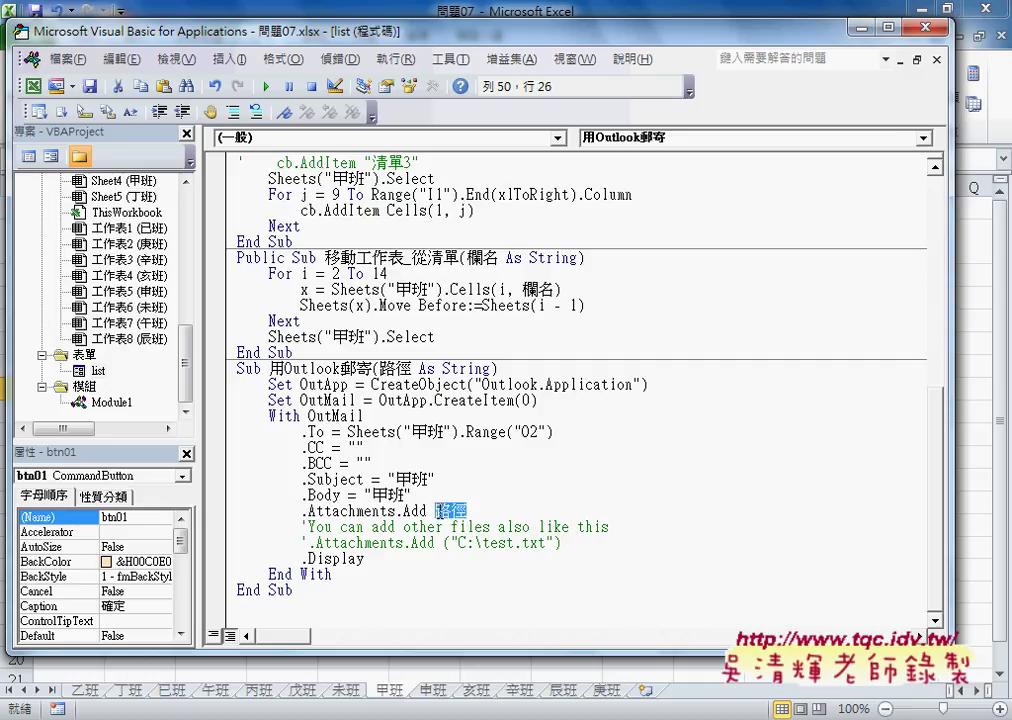
pyautogui.click(552, 384)
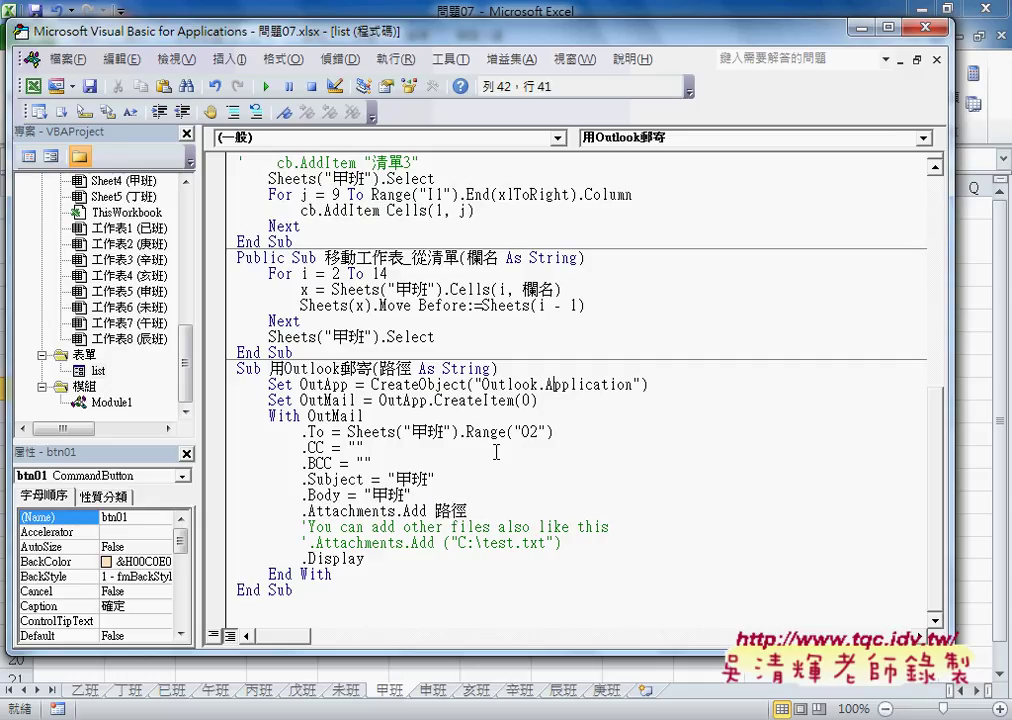
pyautogui.doubleClick(457, 511)
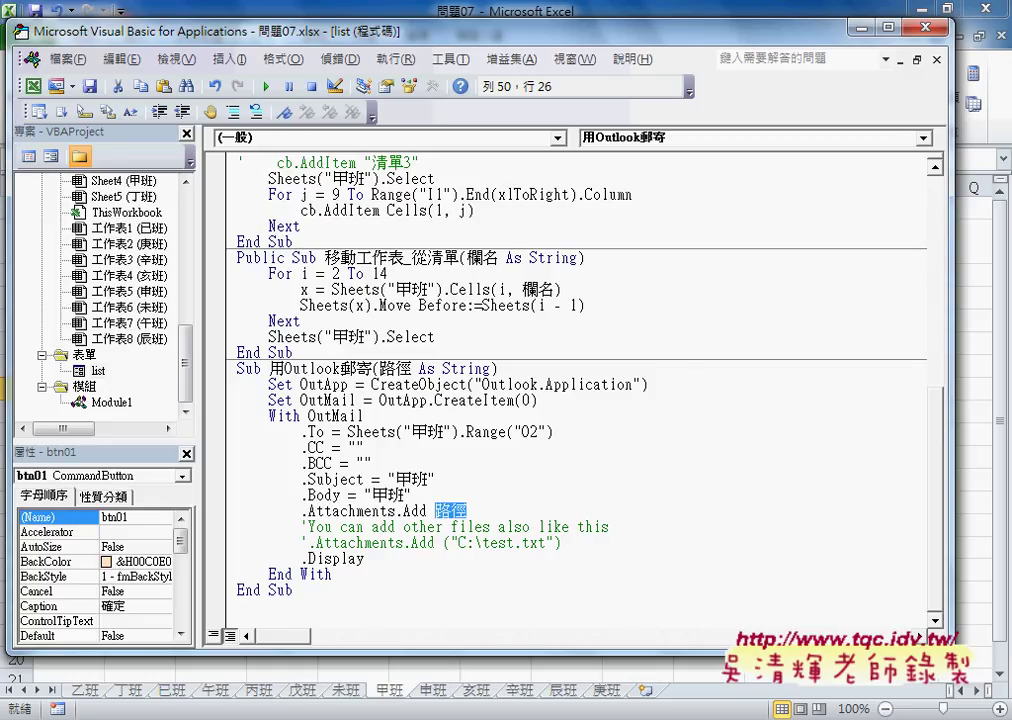
# Expand Microsoft Office under All Programs in the Start menu to reveal Microsoft Outlook 2010.
pyautogui.press('super')
pyautogui.click(115, 637)
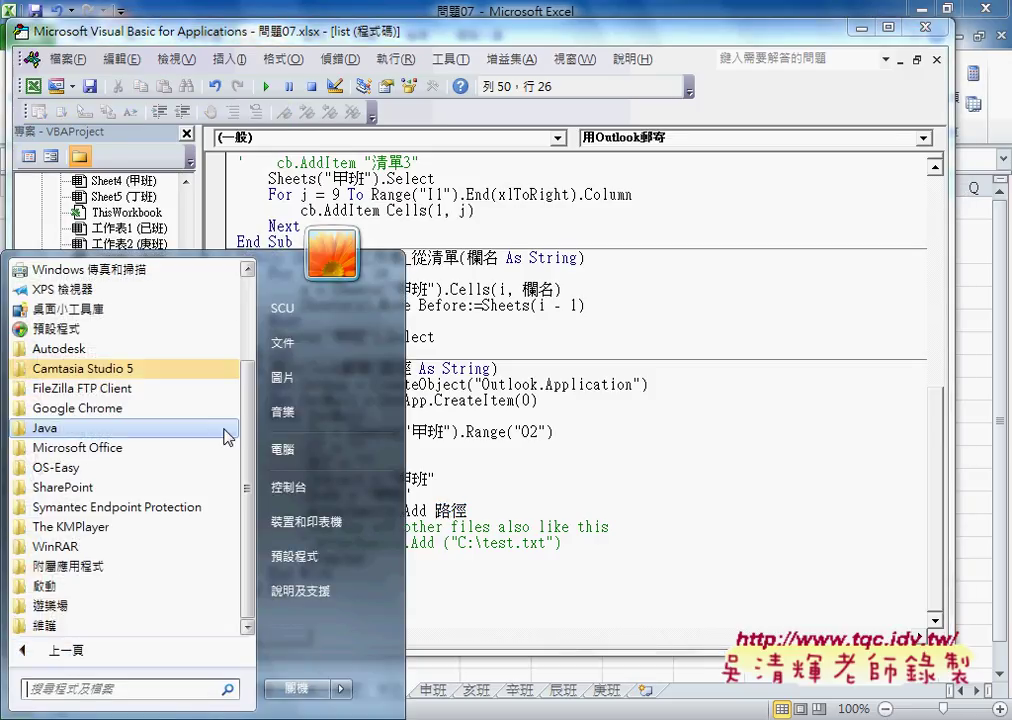
pyautogui.click(168, 457)
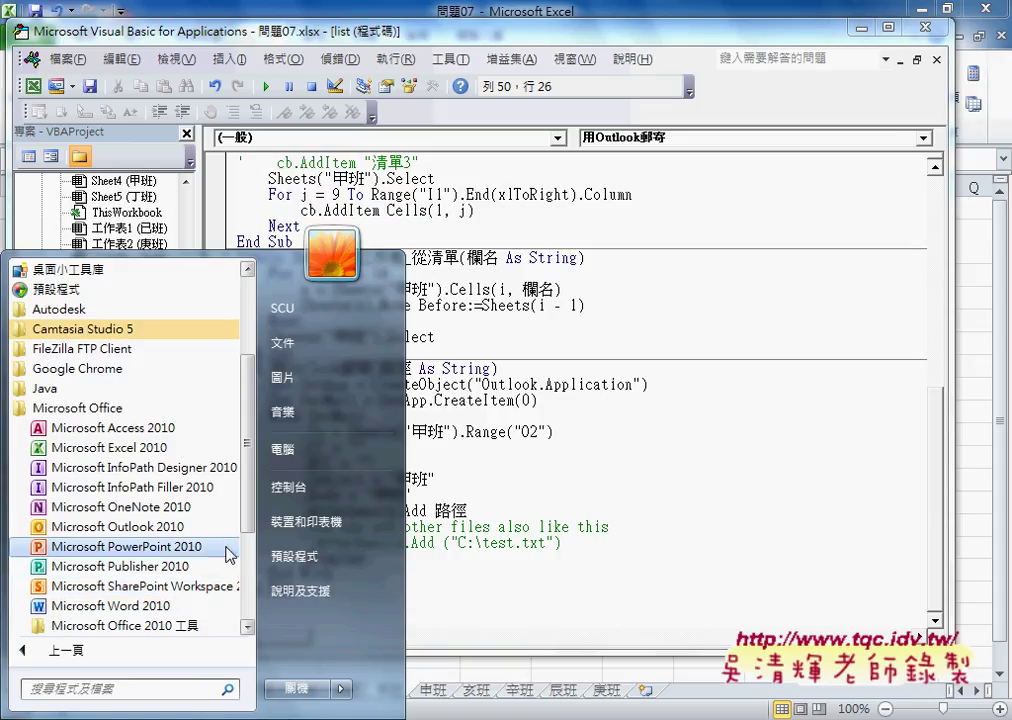
pyautogui.moveTo(253, 508); pyautogui.dragTo(251, 537)
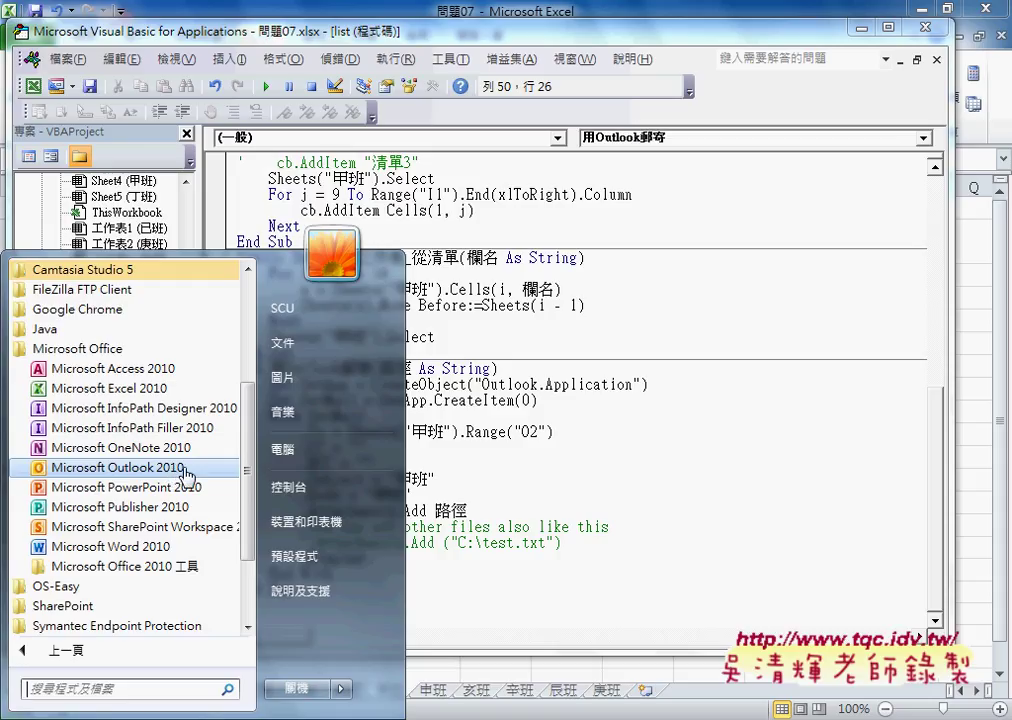
# Close the Start menu and locate the save path arguments in btn01_Click.
pyautogui.click(538, 481)
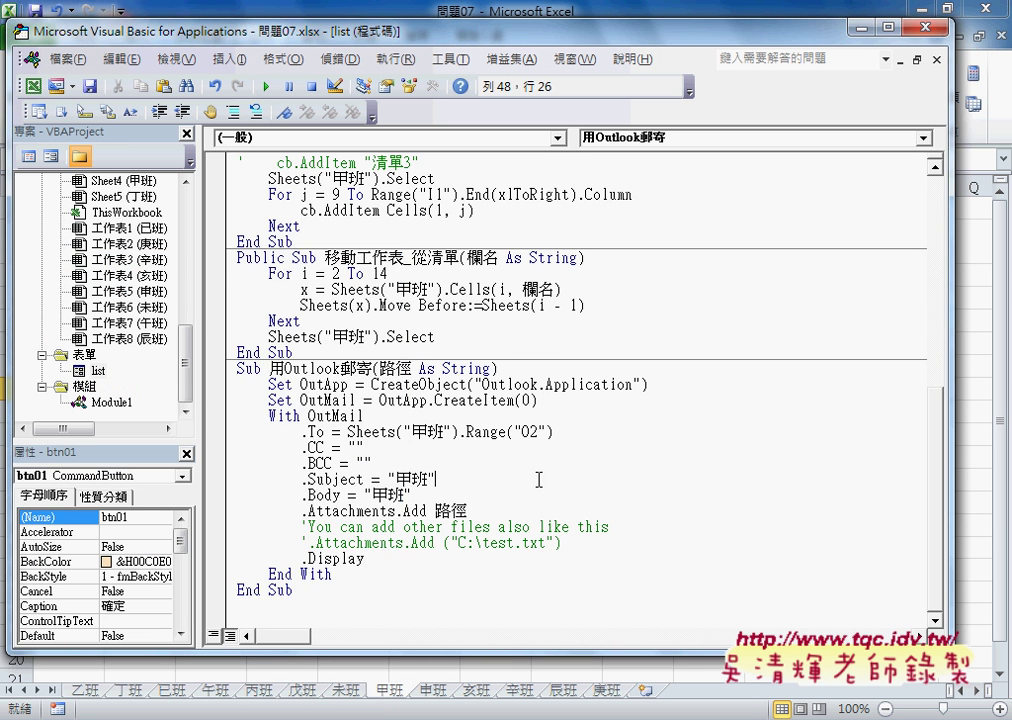
pyautogui.scroll(2, 538, 481)
pyautogui.scroll(4, 538, 450)
pyautogui.scroll(3, 580, 420)
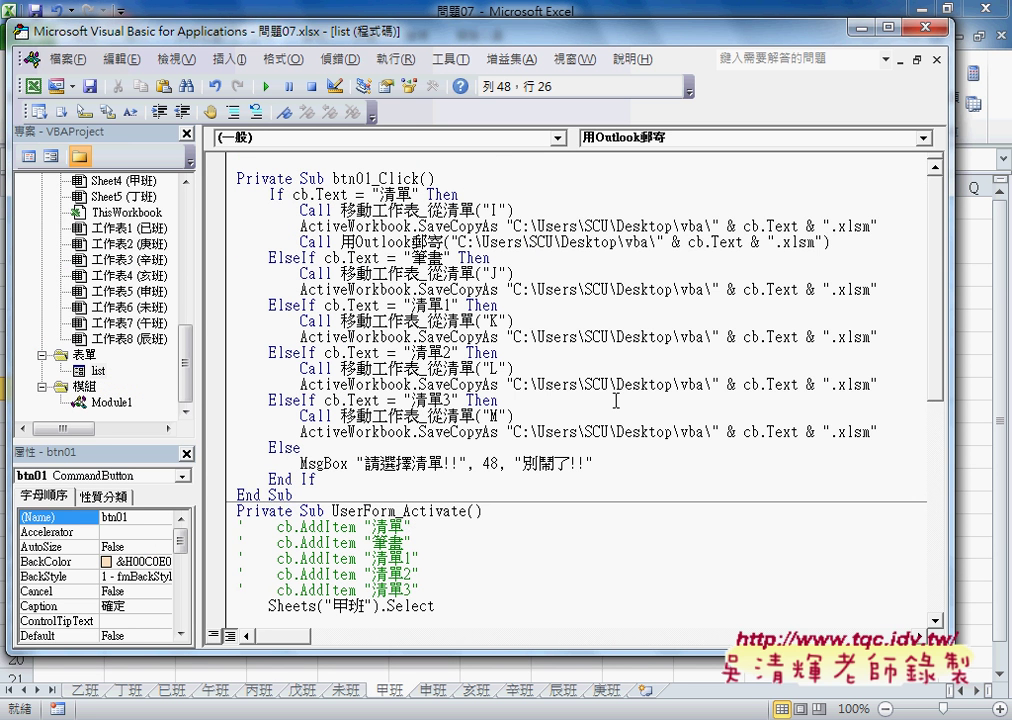
pyautogui.click(506, 227)
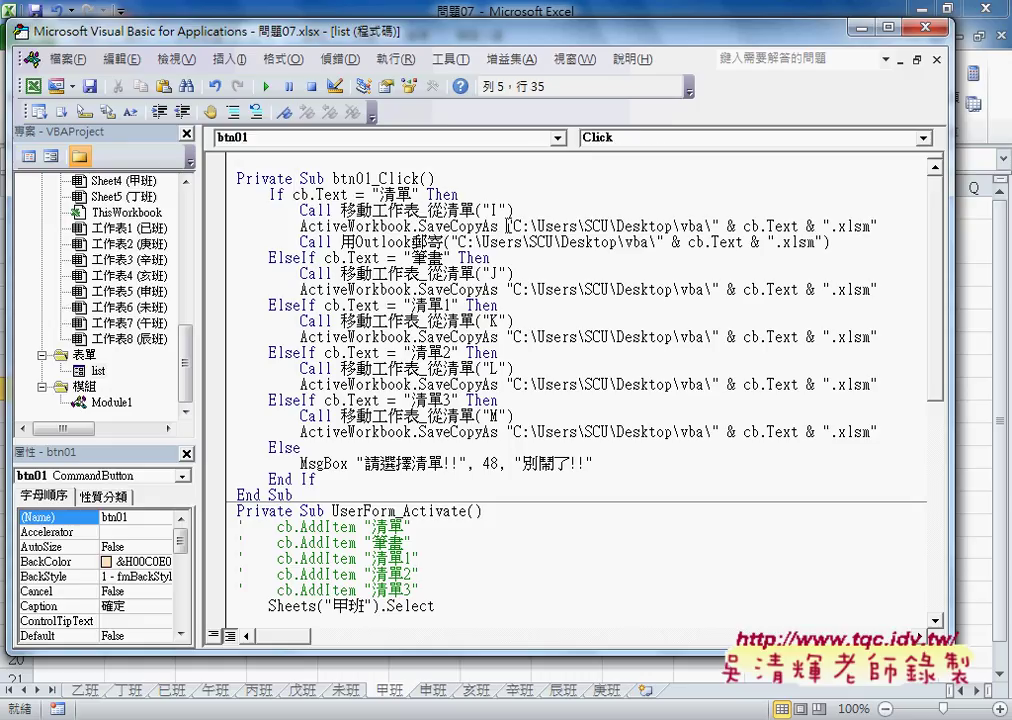
pyautogui.moveTo(506, 227)
pyautogui.mouseDown()
pyautogui.moveTo(877, 227)
pyautogui.moveTo(463, 242)
pyautogui.moveTo(815, 244)
pyautogui.mouseUp()
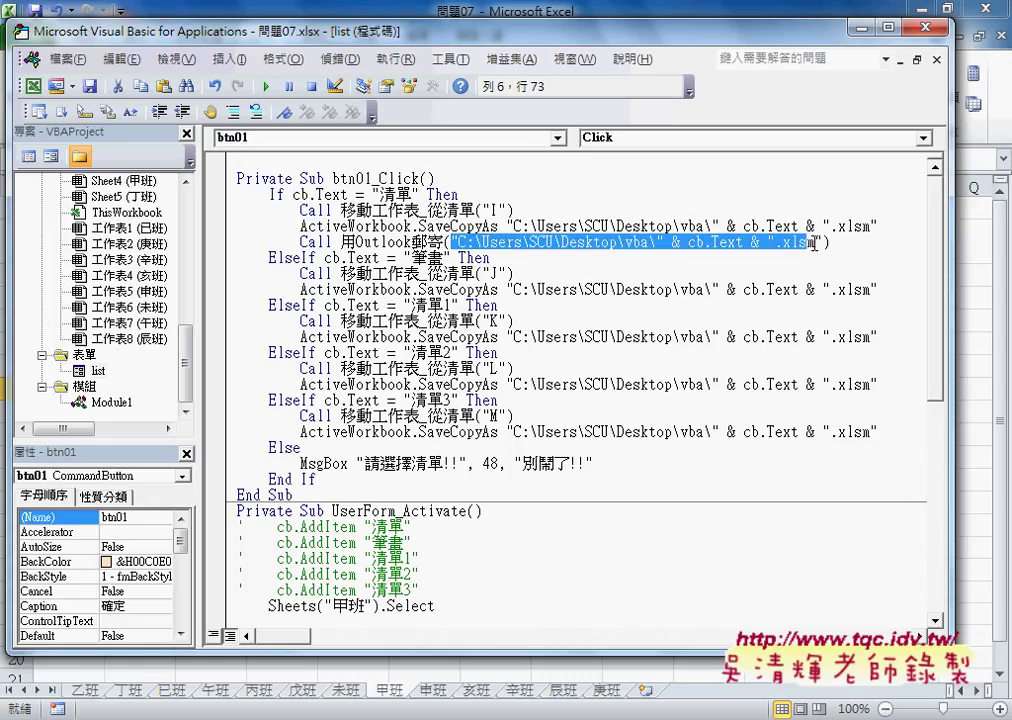
pyautogui.click(815, 289)
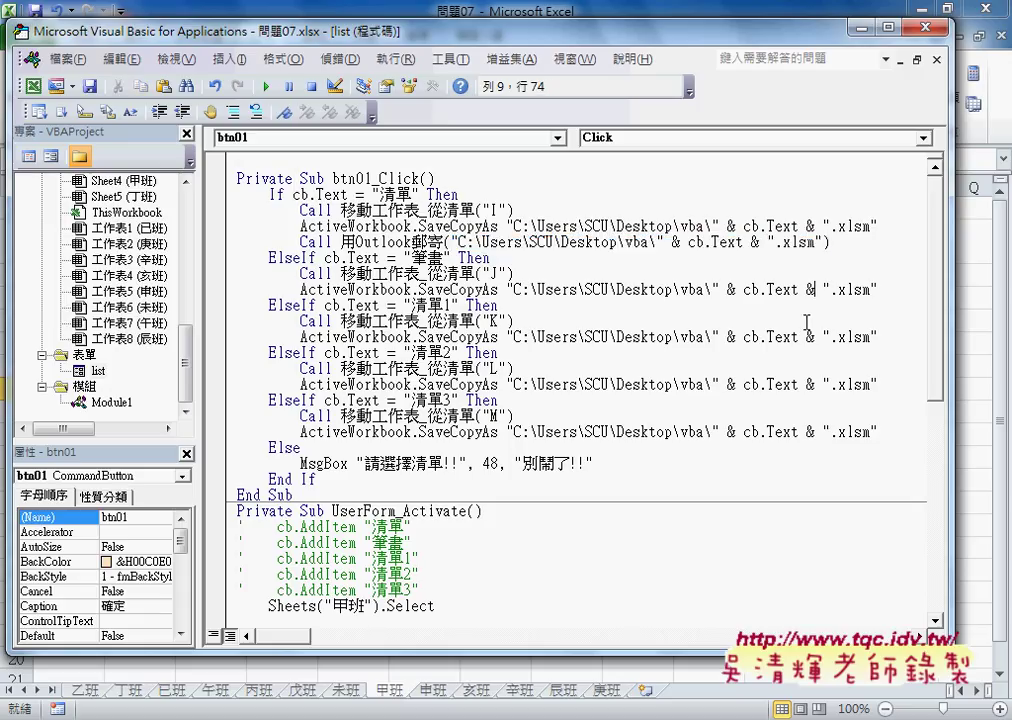
pyautogui.click(831, 384)
# Insert an indented path= line under the Private Sub btn01_Click() header.
pyautogui.click(466, 177)
pyautogui.press('Return')
pyautogui.press('Tab')
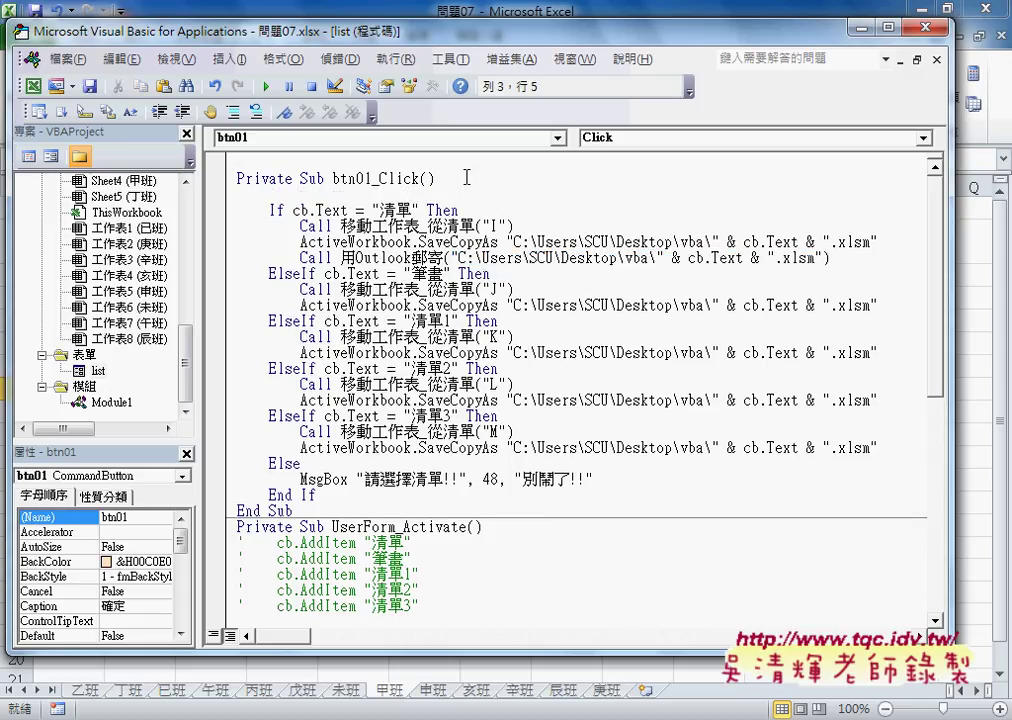
pyautogui.write('pa')
pyautogui.write('th=')
pyautogui.click(836, 240)
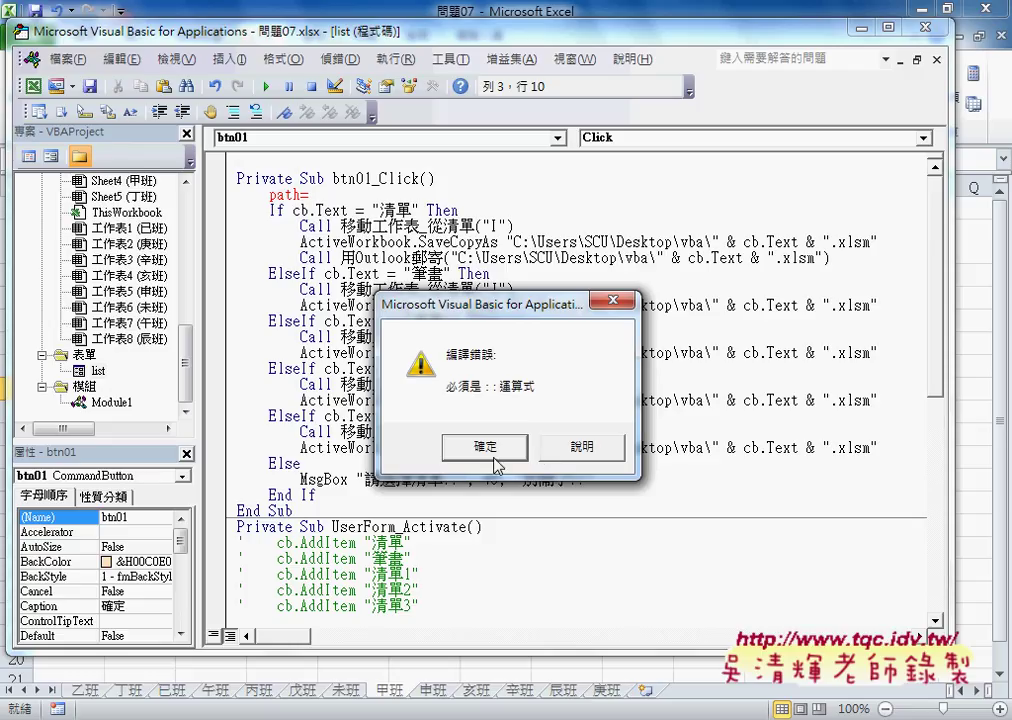
pyautogui.click(485, 447)
# Replace the path string in the Outlook-mail call with path.
pyautogui.moveTo(877, 241)
pyautogui.mouseDown()
pyautogui.moveTo(506, 241)
pyautogui.moveTo(405, 205)
pyautogui.moveTo(268, 195)
pyautogui.moveTo(528, 246)
pyautogui.mouseUp()
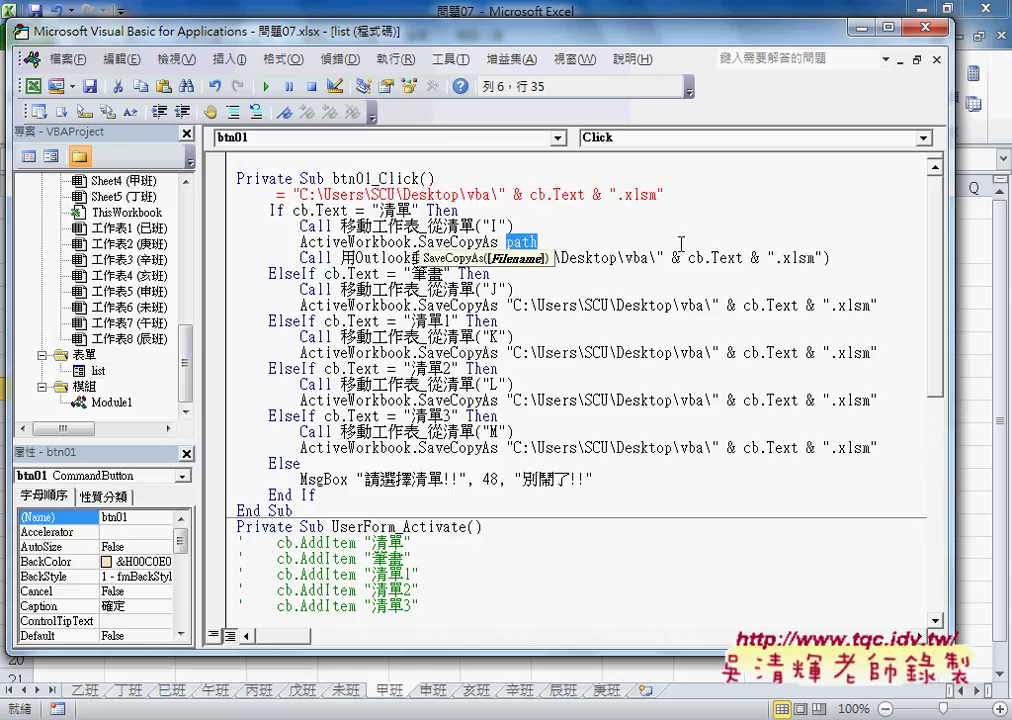
pyautogui.moveTo(821, 258); pyautogui.dragTo(467, 258)
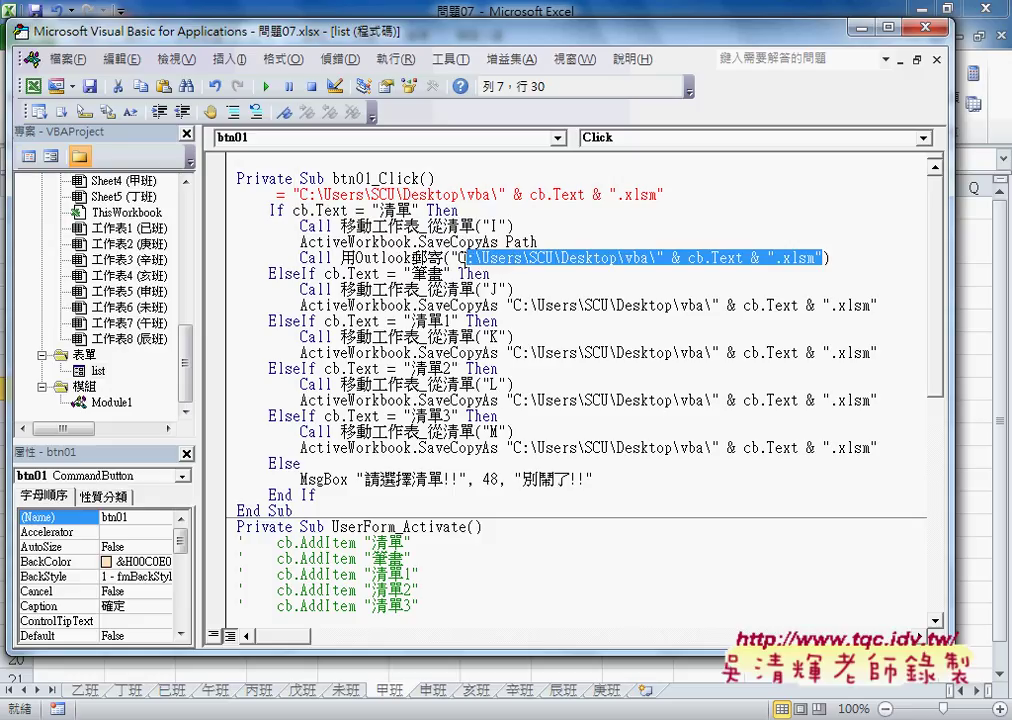
pyautogui.hotkey('shift', 'Left')
pyautogui.hotkey('shift', 'Left')
pyautogui.write('path')
pyautogui.click(661, 335)
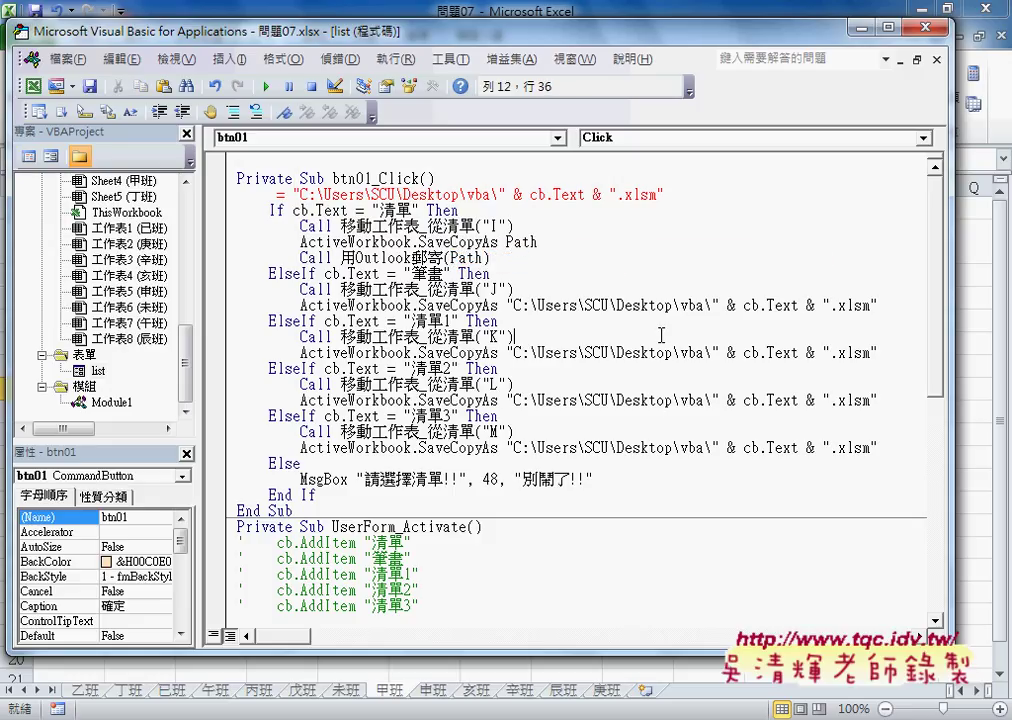
# Finish the Path = <path string> assignment line and check Path in SaveCopyAs.
pyautogui.click(277, 194)
pyautogui.moveTo(485, 258); pyautogui.dragTo(452, 258)
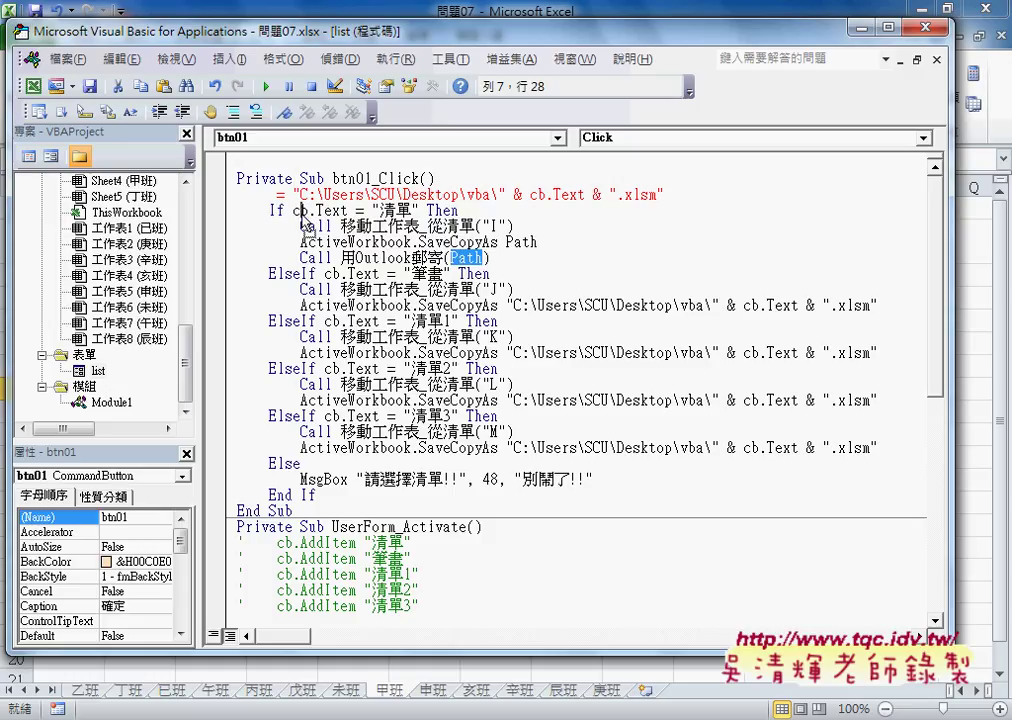
pyautogui.moveTo(302, 220); pyautogui.dragTo(277, 200)
pyautogui.write('Path')
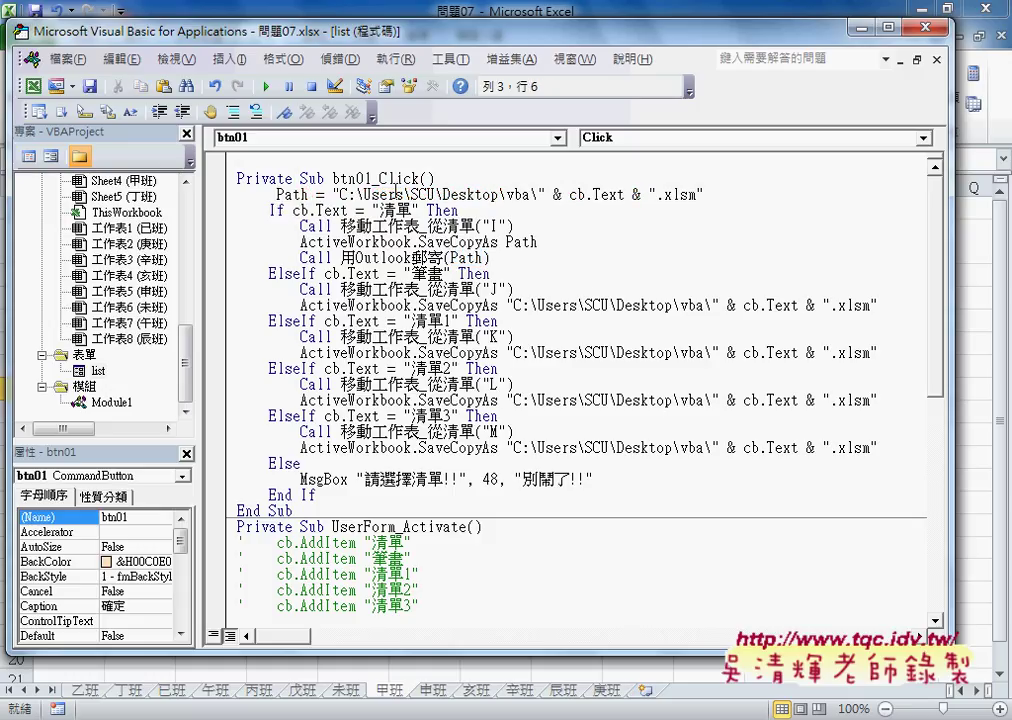
pyautogui.press('BackSpace')
pyautogui.press('Down')
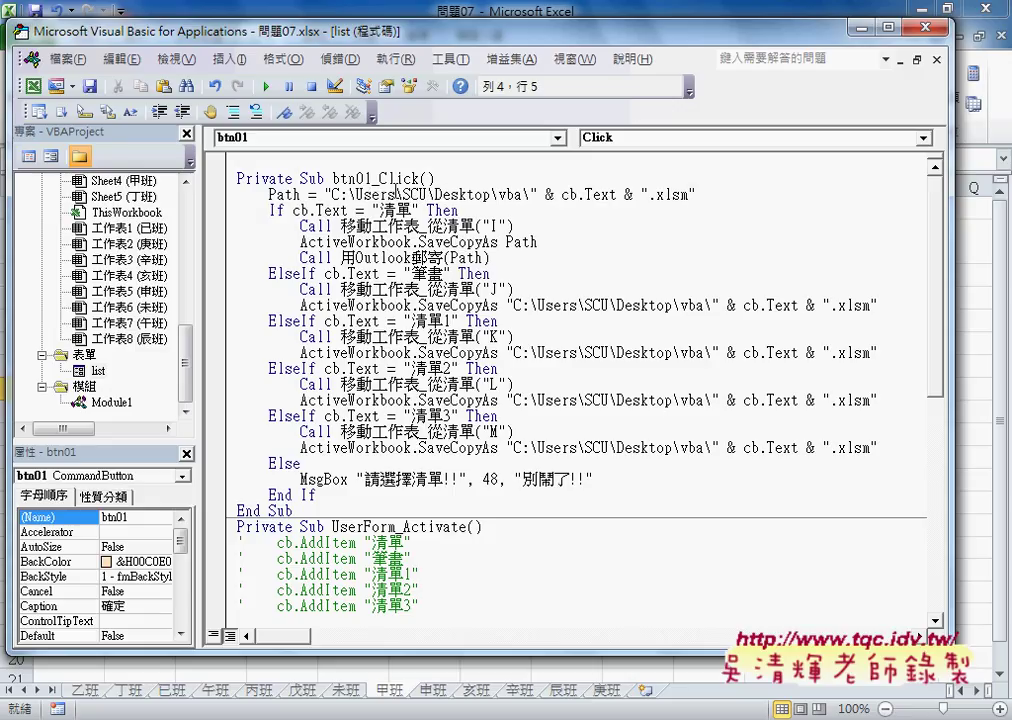
pyautogui.moveTo(332, 194); pyautogui.dragTo(690, 194)
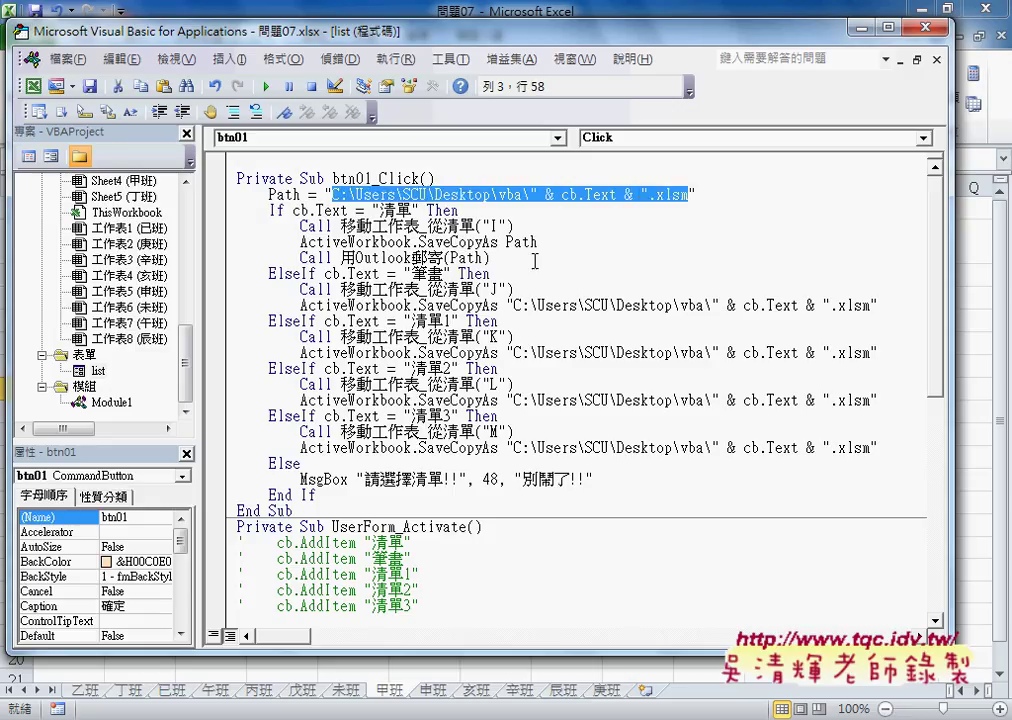
pyautogui.moveTo(538, 242); pyautogui.dragTo(514, 242)
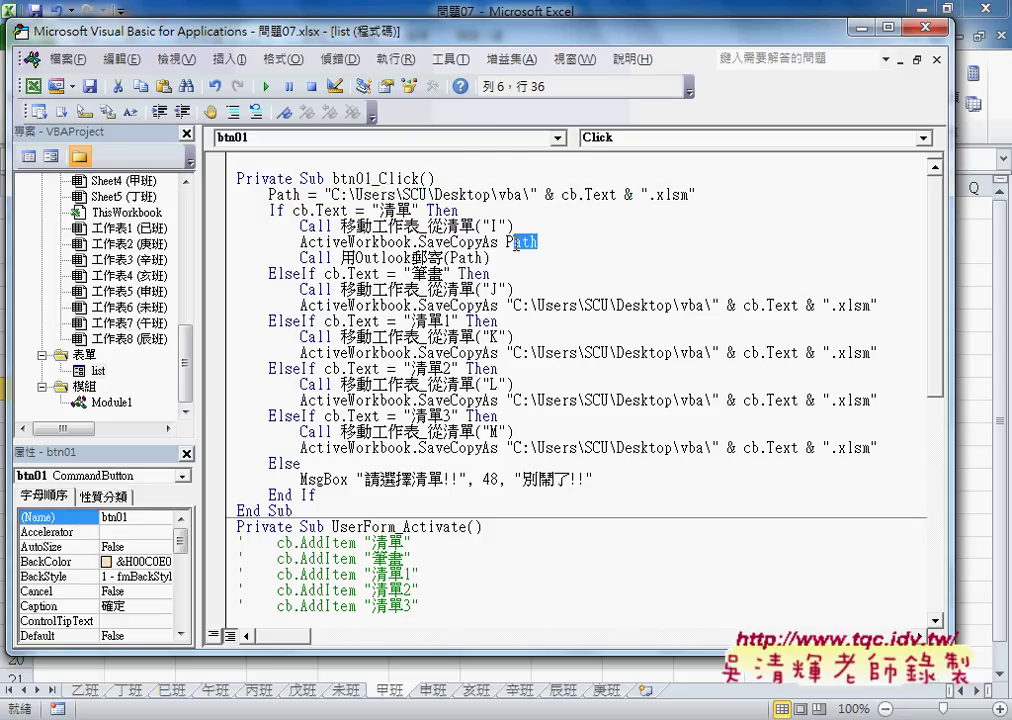
# Highlight ActiveWorkbook on the SaveCopyAs line and scroll down toward the 用Outlook郵寄 sub.
pyautogui.click(472, 258)
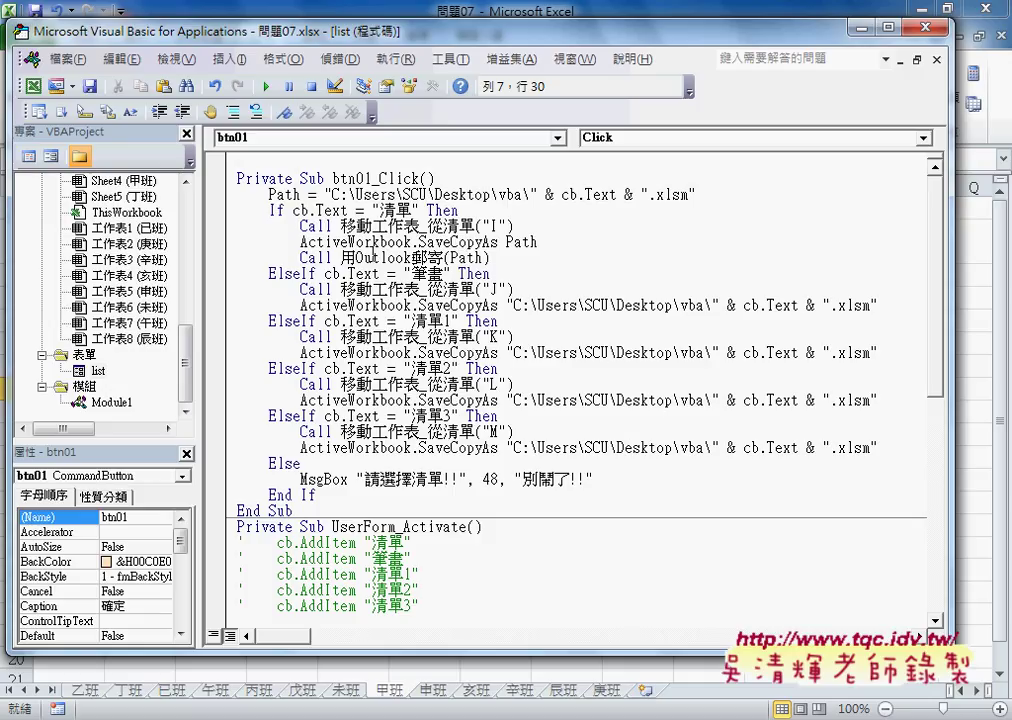
pyautogui.click(411, 242)
pyautogui.moveTo(411, 242); pyautogui.dragTo(300, 242)
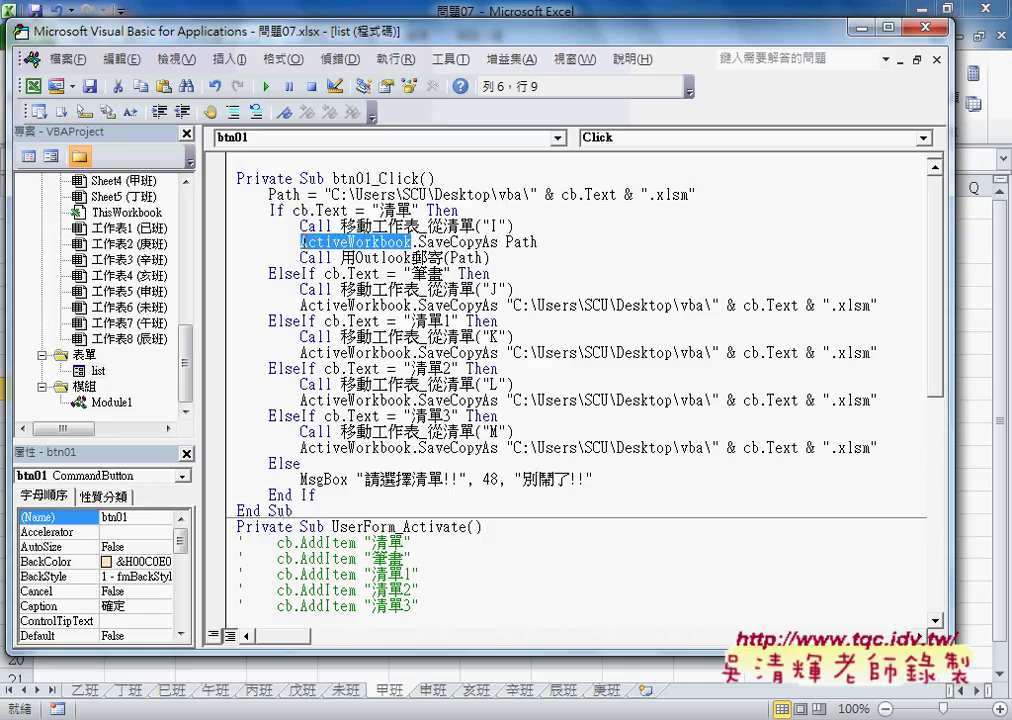
pyautogui.scroll(-3, 380, 340)
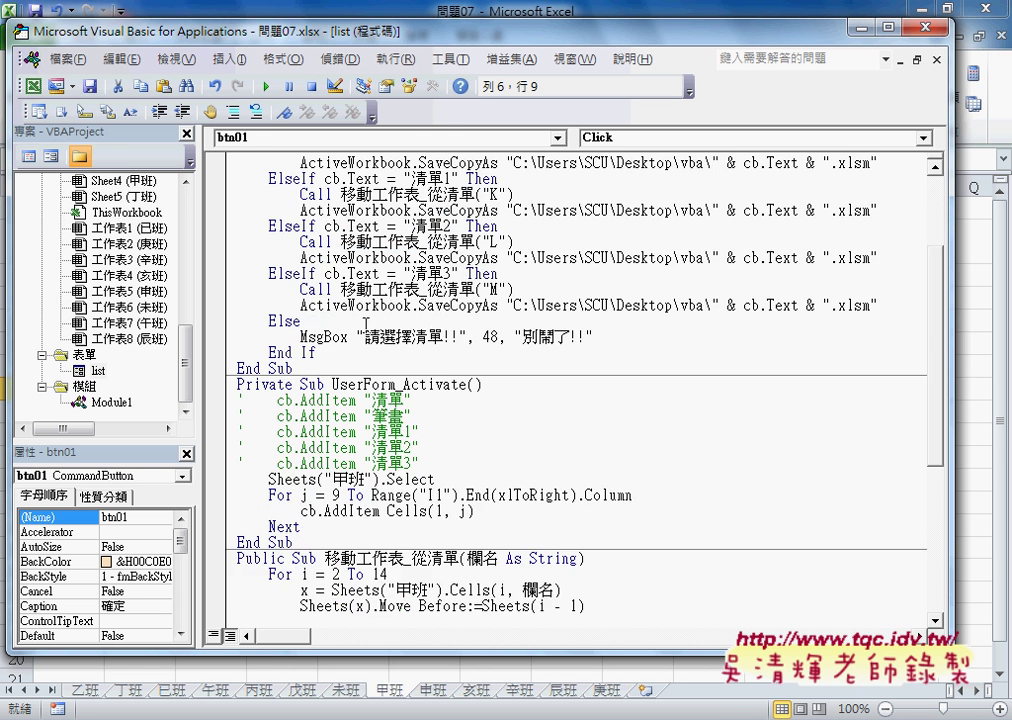
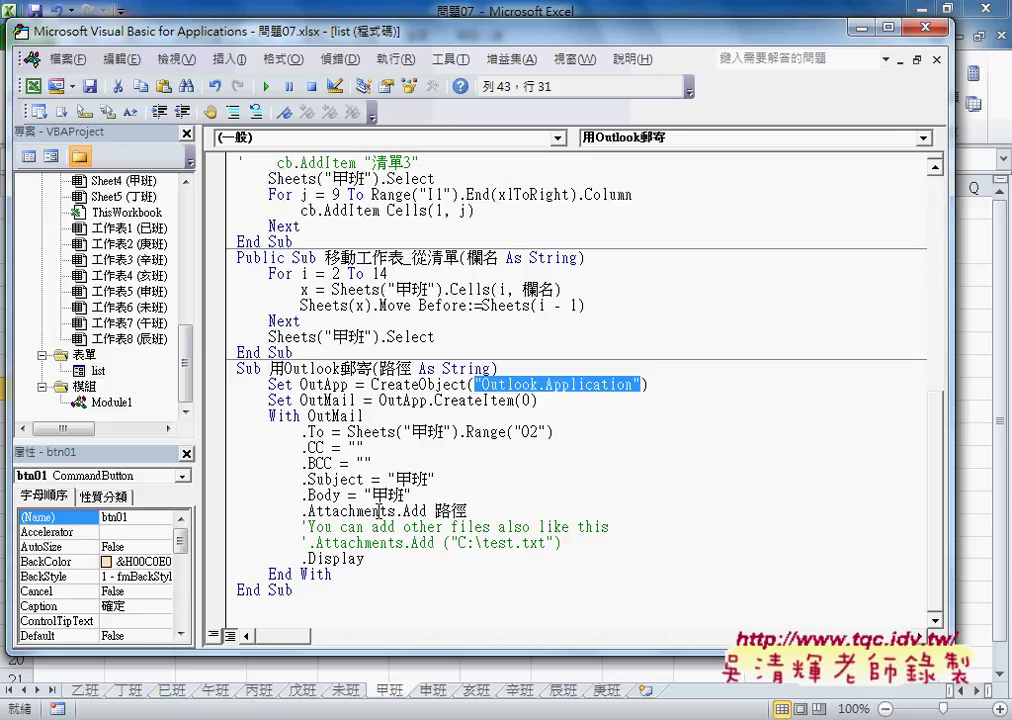
# Copy the whole 用Outlook郵寄(路徑 As String) sub and switch to the 程式碼 Google Doc.
pyautogui.moveTo(293, 590); pyautogui.dragTo(215, 367)
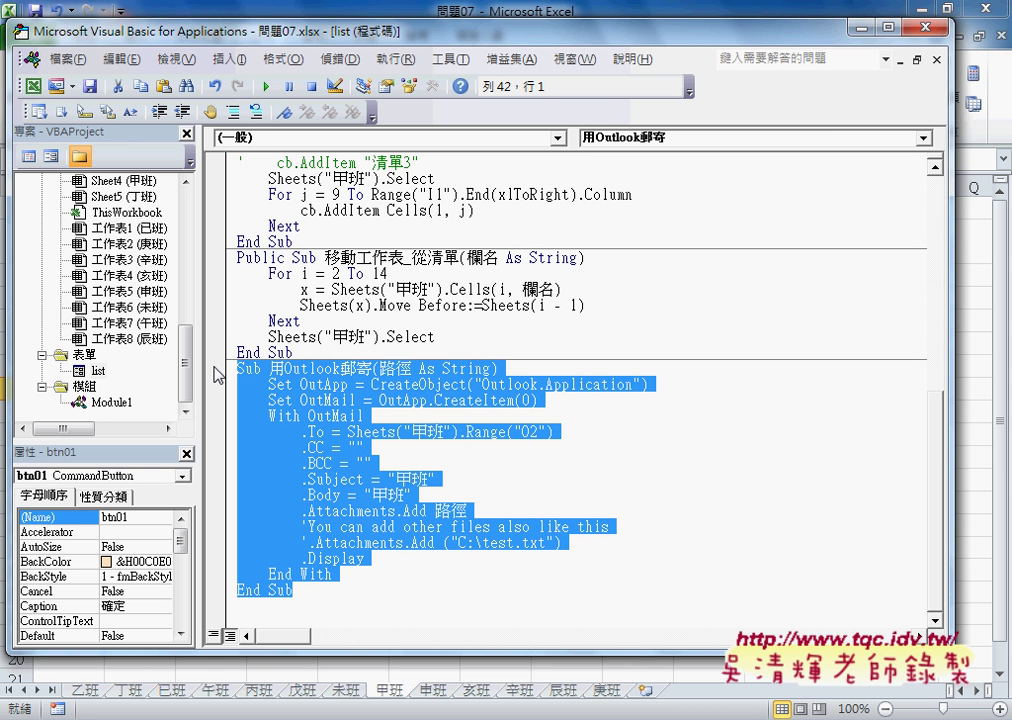
pyautogui.click(235, 665)
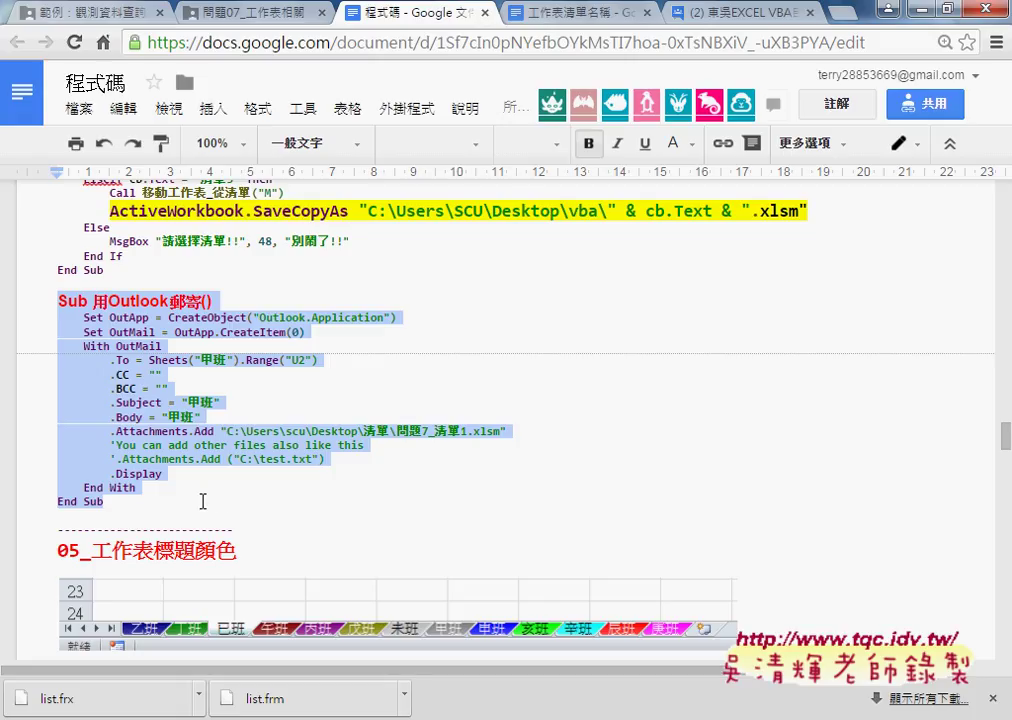
# Paste the new 路徑 As String version over the old sub's code, Set OutApp through End Sub.
pyautogui.click(142, 501)
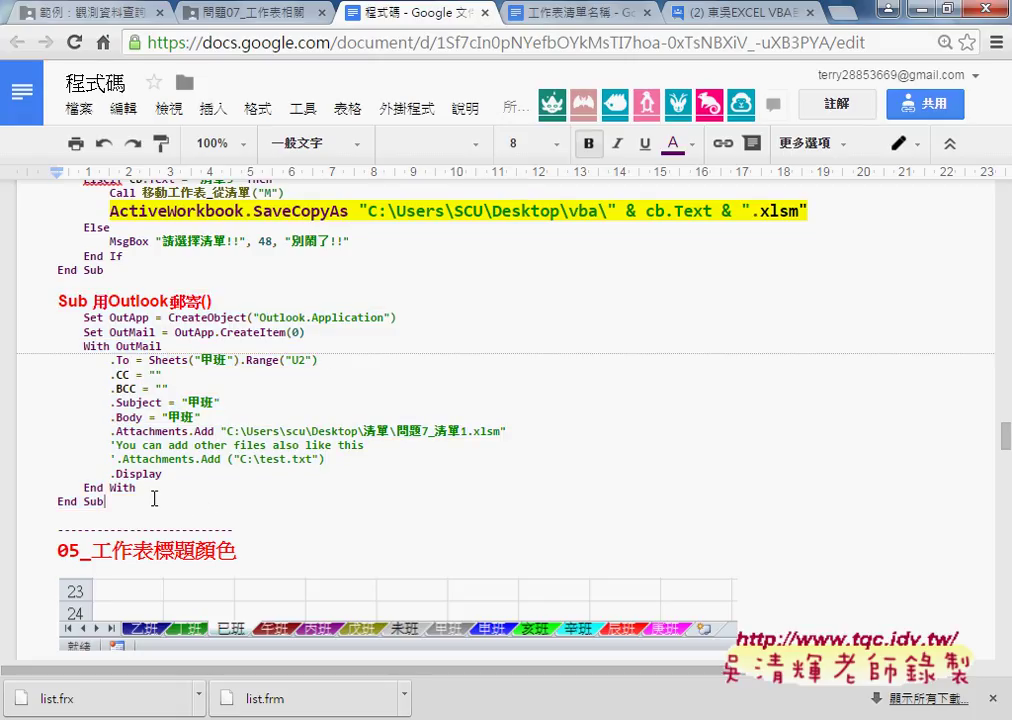
pyautogui.moveTo(154, 498); pyautogui.dragTo(47, 320)
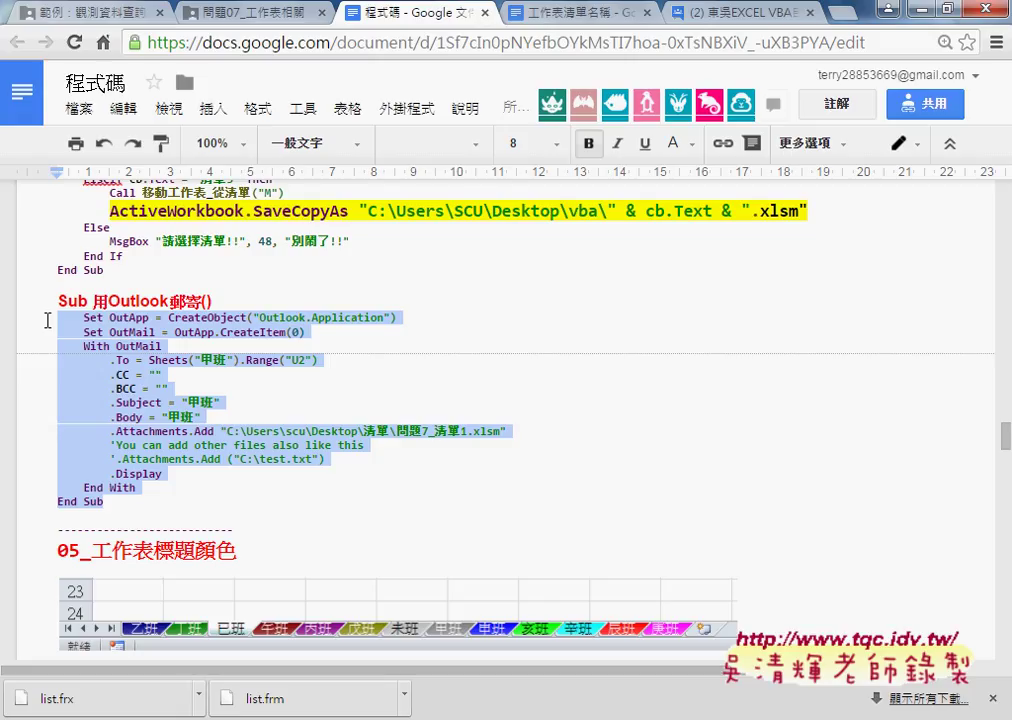
pyautogui.write('Sub 用Outlook郵寄(路徑 As String)     Set OutApp = CreateObject("Outlook.Application")     Set OutMail = OutApp.CreateItem(0)     With OutMail         .To = Sheets("甲班").Range("O2")         .CC = ""         .BCC = ""         .Subject = "甲班"         .Body = "甲班"         .Attachments.Add 路徑         \'You can add other files also like this         \'.Attachments.Add ("C:\\test.txt")         .Display     End With End Sub')
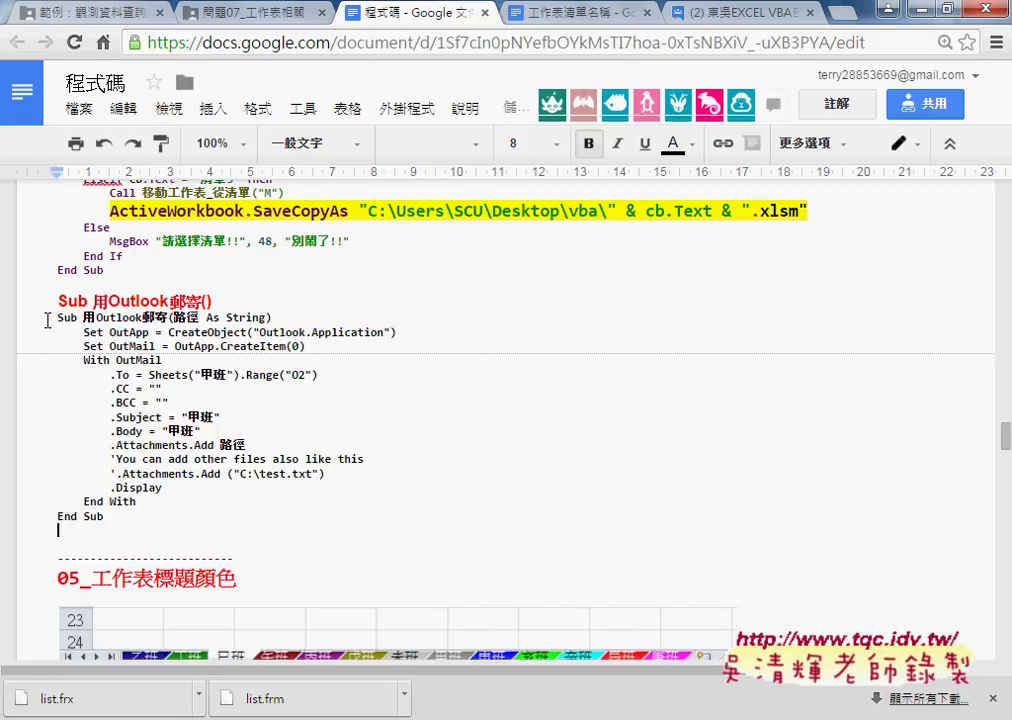
# Delete the old red Sub 用Outlook郵寄() heading line.
pyautogui.moveTo(272, 318); pyautogui.dragTo(58, 300)
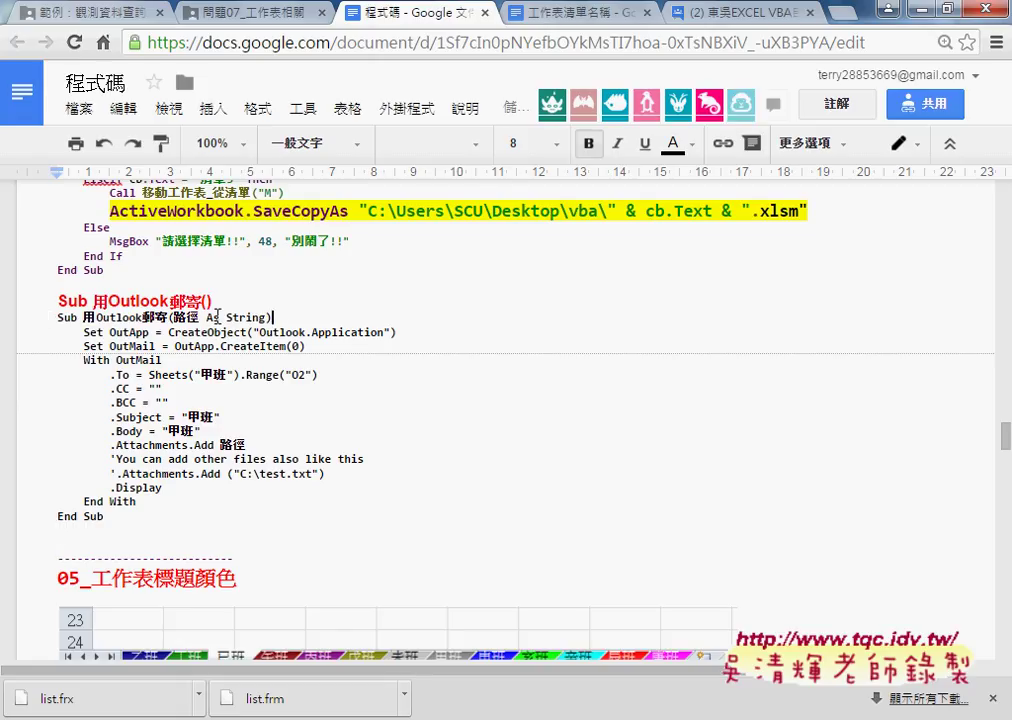
pyautogui.click(236, 303)
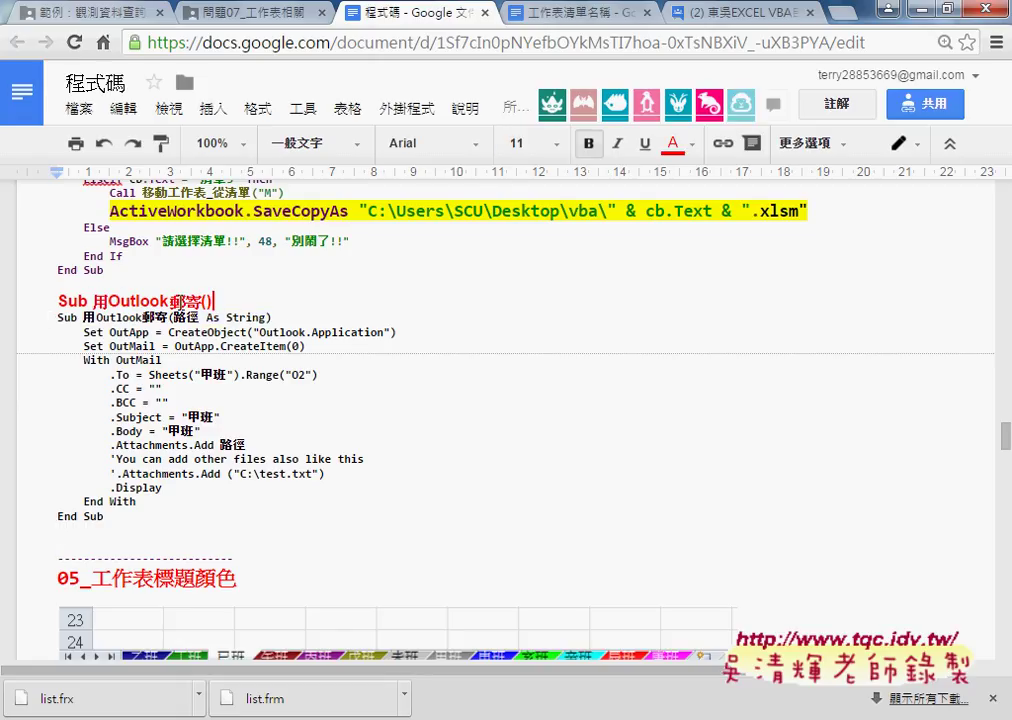
pyautogui.moveTo(214, 301); pyautogui.dragTo(36, 294)
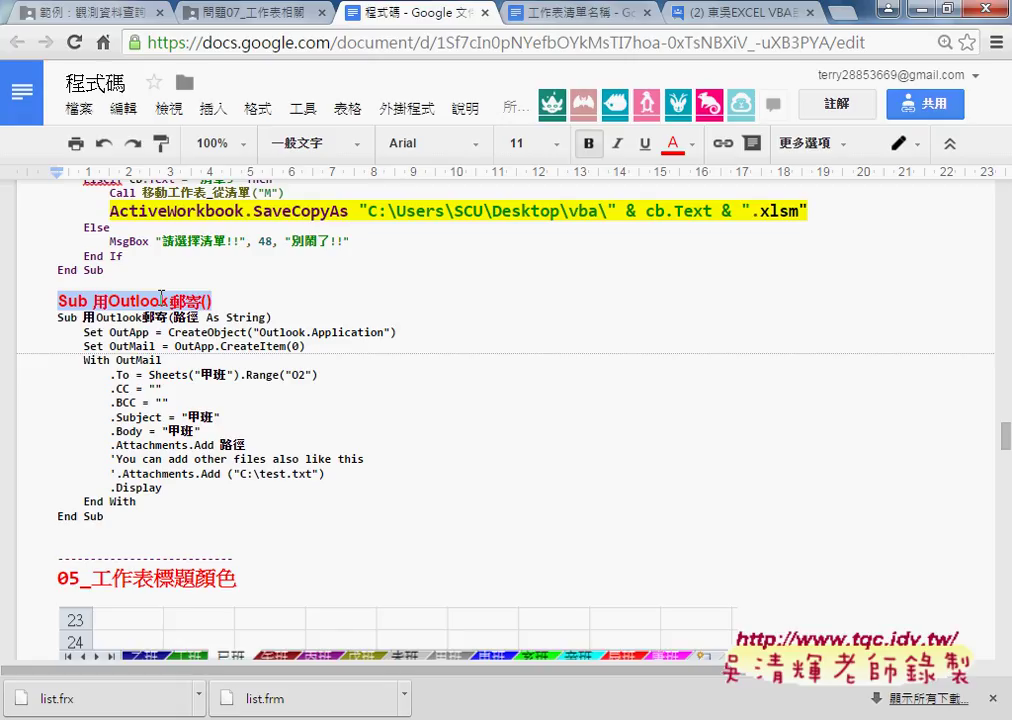
pyautogui.press('BackSpace')
pyautogui.press('BackSpace')
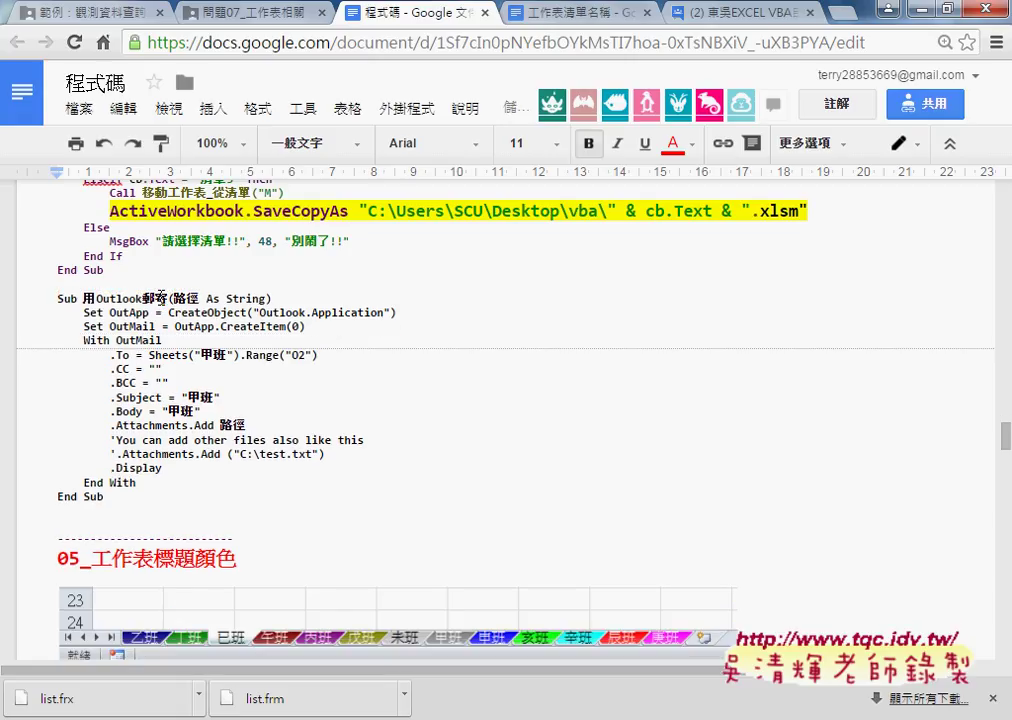